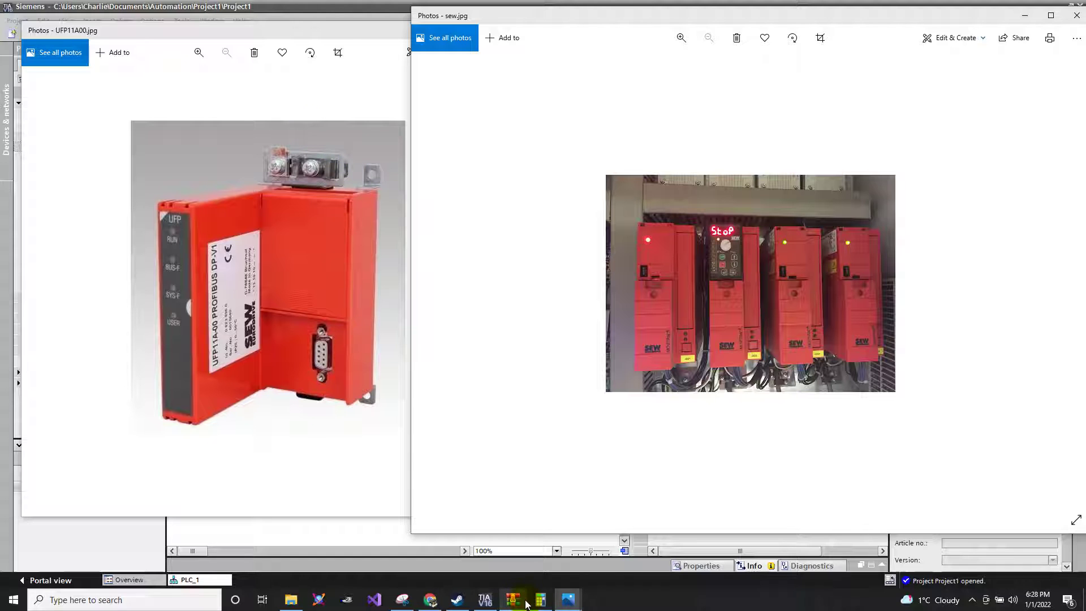
# Move the PROFIBUS diagram aside, circle the gateway module in blue, then erase the circle.
pyautogui.click(402, 600)
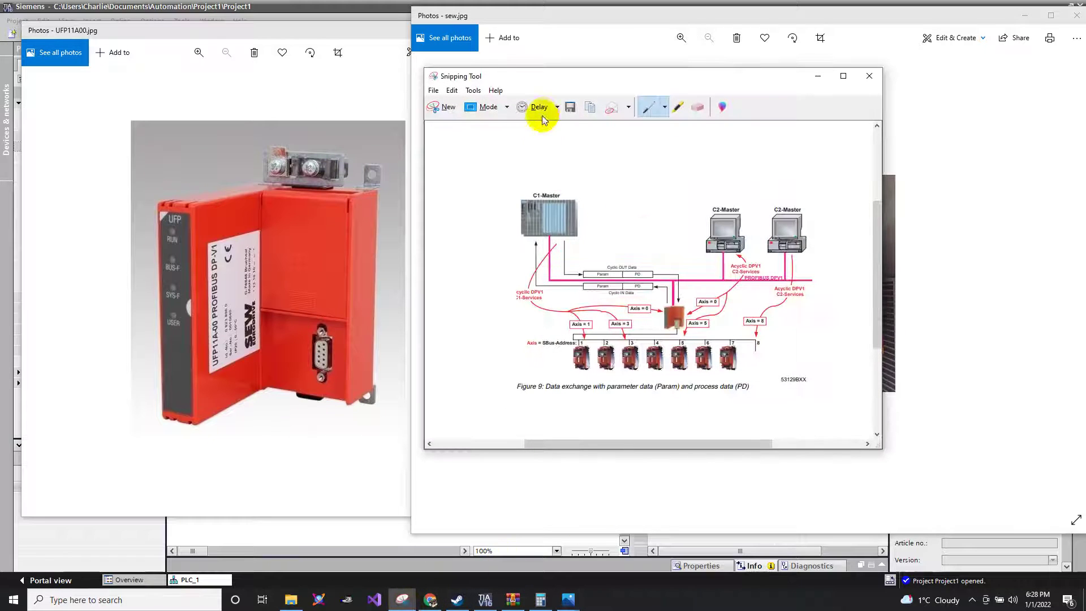
pyautogui.moveTo(577, 78); pyautogui.dragTo(418, 112)
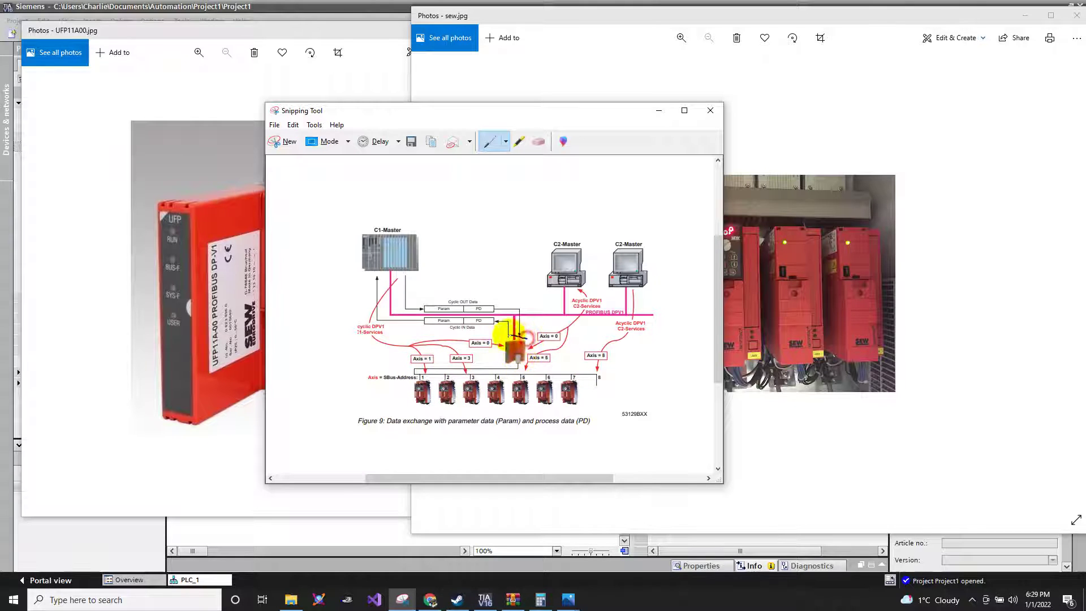
pyautogui.moveTo(518, 334)
pyautogui.mouseDown()
pyautogui.moveTo(509, 363)
pyautogui.moveTo(528, 361)
pyautogui.moveTo(530, 338)
pyautogui.mouseUp()
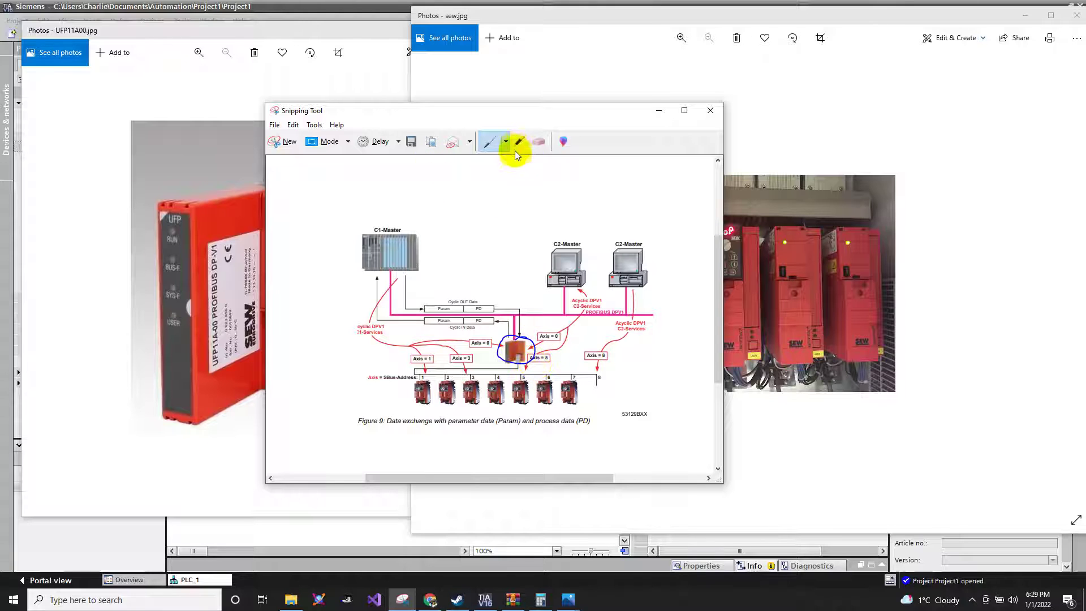
pyautogui.click(538, 142)
pyautogui.click(518, 338)
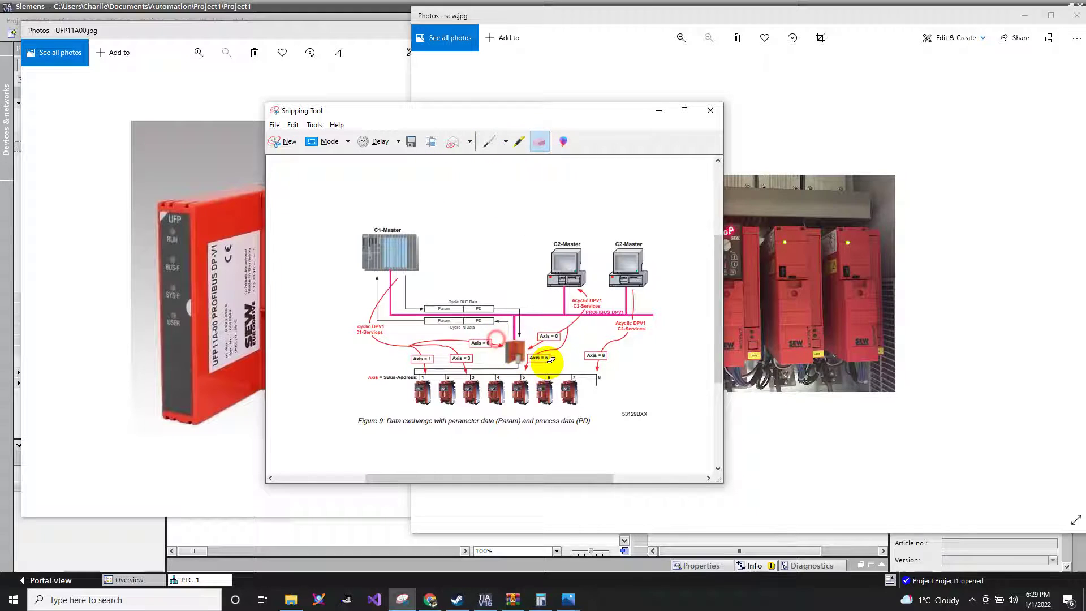
pyautogui.click(490, 143)
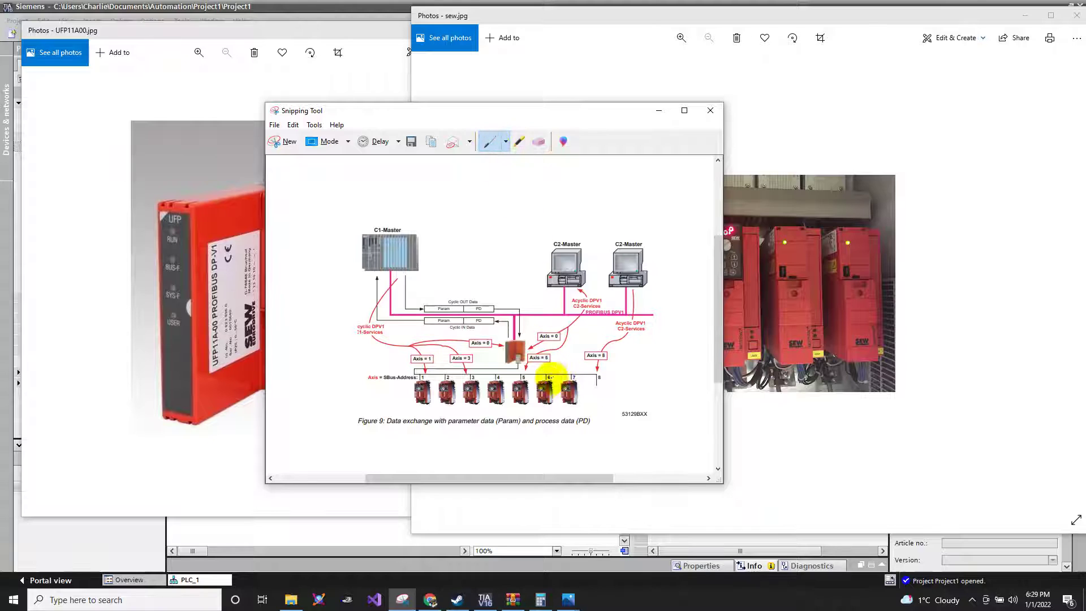
# Circle the orange gateway near Axis = 0 and bring the UFP11A00 photo forward.
pyautogui.moveTo(517, 367)
pyautogui.mouseDown()
pyautogui.moveTo(577, 348)
pyautogui.moveTo(570, 308)
pyautogui.moveTo(476, 274)
pyautogui.moveTo(393, 273)
pyautogui.moveTo(404, 268)
pyautogui.moveTo(421, 266)
pyautogui.moveTo(404, 283)
pyautogui.mouseUp()
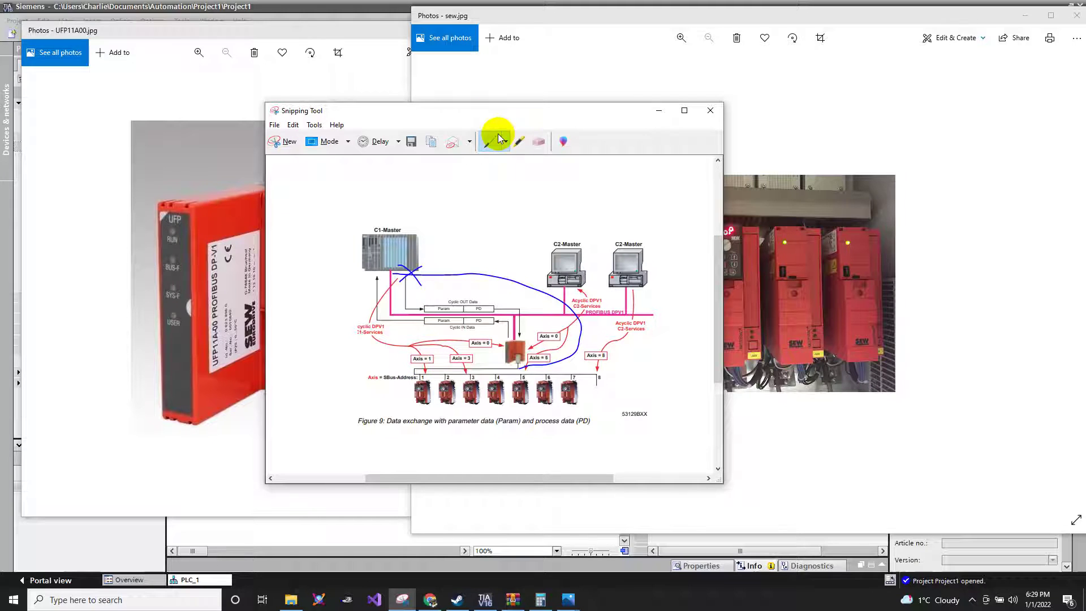
pyautogui.click(539, 142)
pyautogui.moveTo(418, 268); pyautogui.dragTo(424, 284)
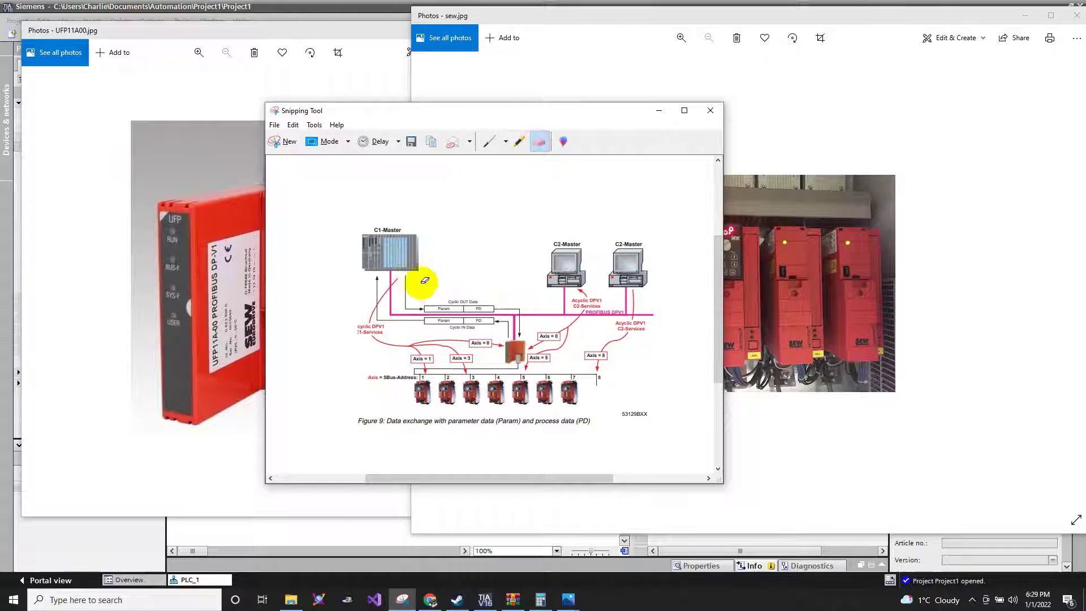
pyautogui.click(489, 146)
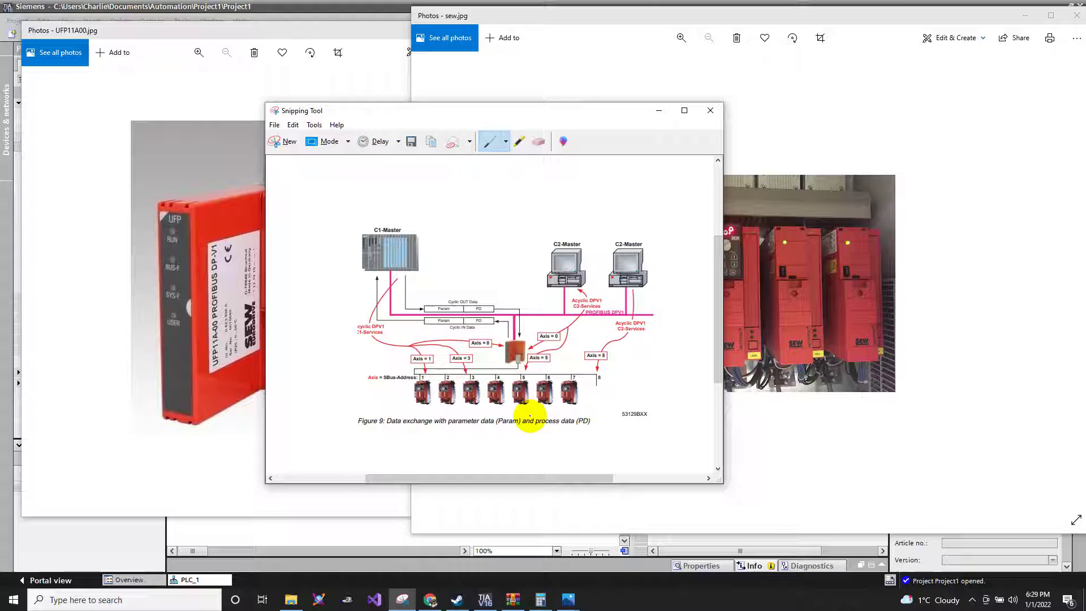
pyautogui.moveTo(529, 332)
pyautogui.mouseDown()
pyautogui.moveTo(492, 335)
pyautogui.moveTo(496, 359)
pyautogui.moveTo(518, 373)
pyautogui.moveTo(545, 349)
pyautogui.moveTo(512, 338)
pyautogui.mouseUp()
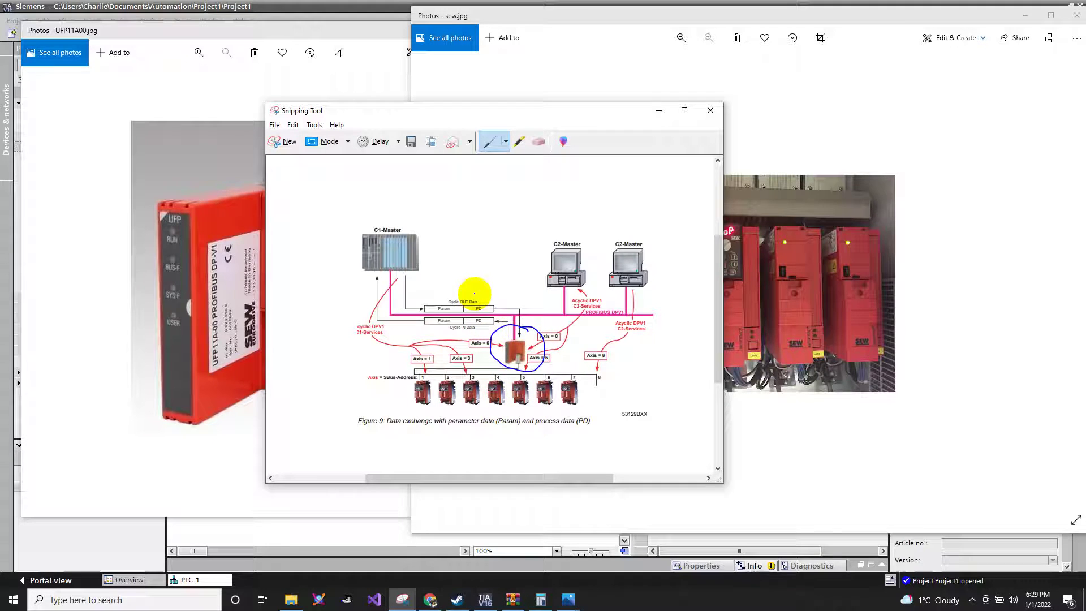
pyautogui.click(184, 287)
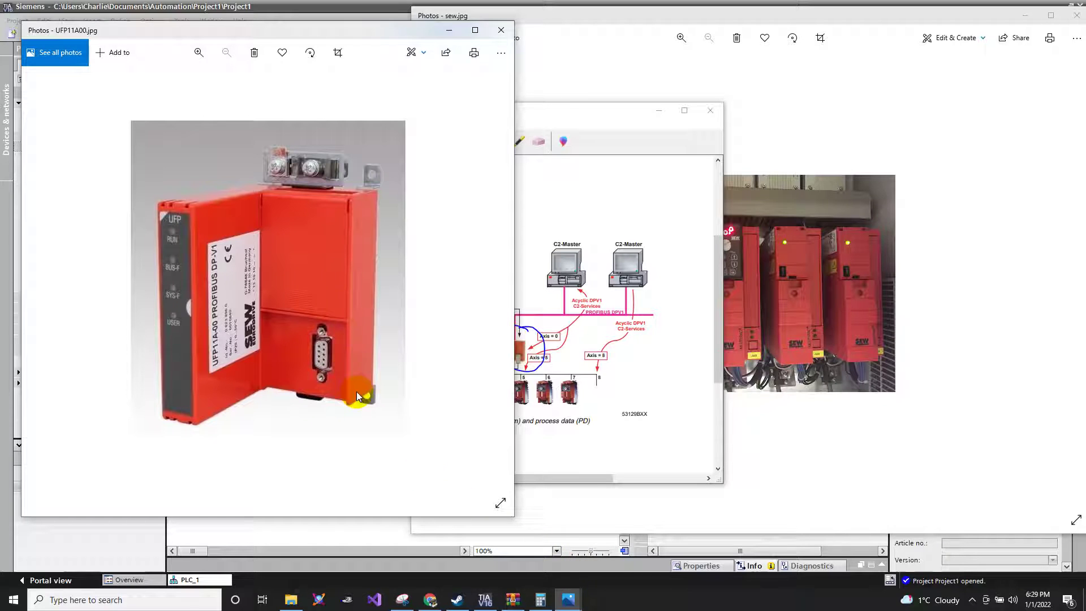
# Open the PROFIBUS DP-V1 UFP11A manual and page to its Unit Design front-view figure.
pyautogui.click(430, 599)
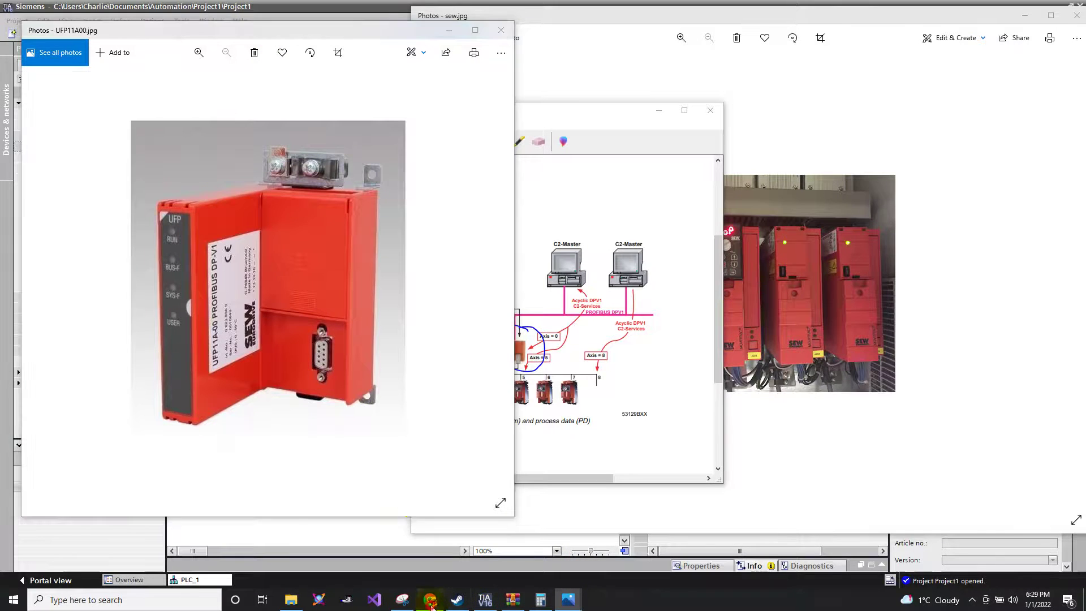
pyautogui.click(509, 9)
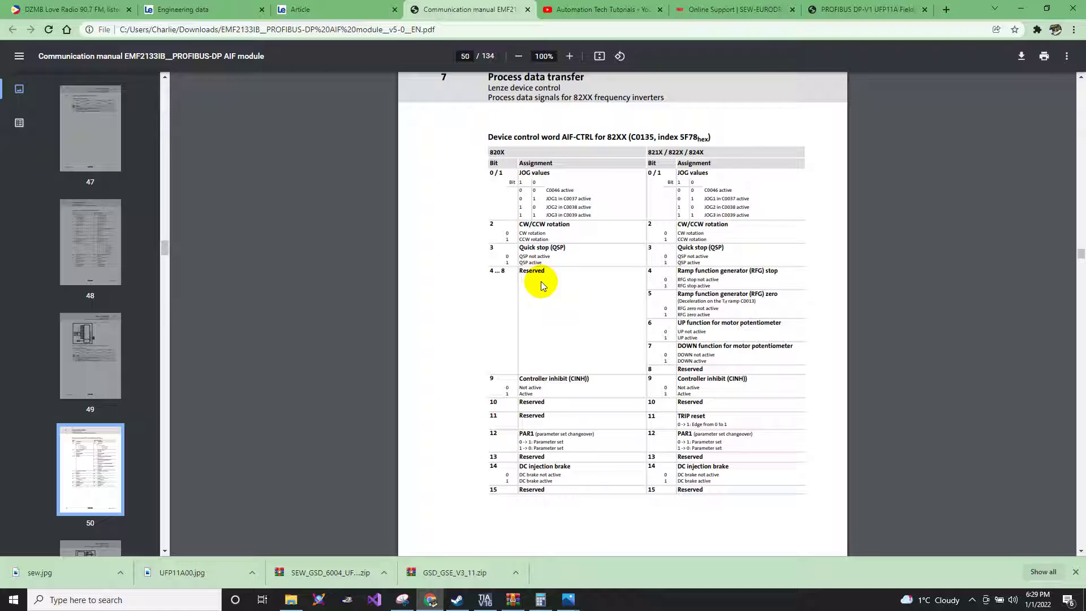
pyautogui.click(736, 9)
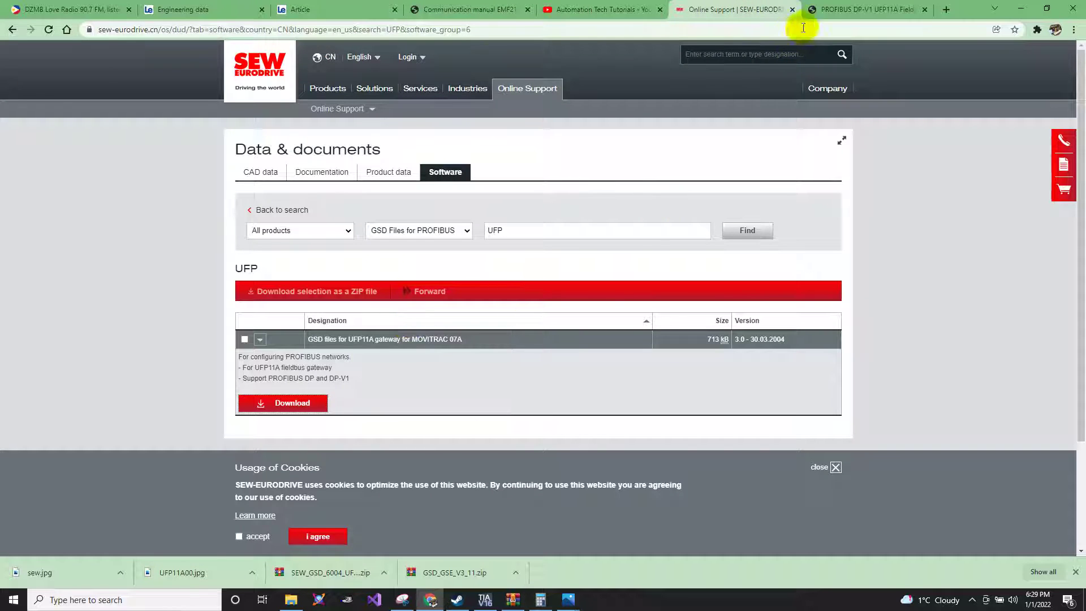
pyautogui.click(814, 10)
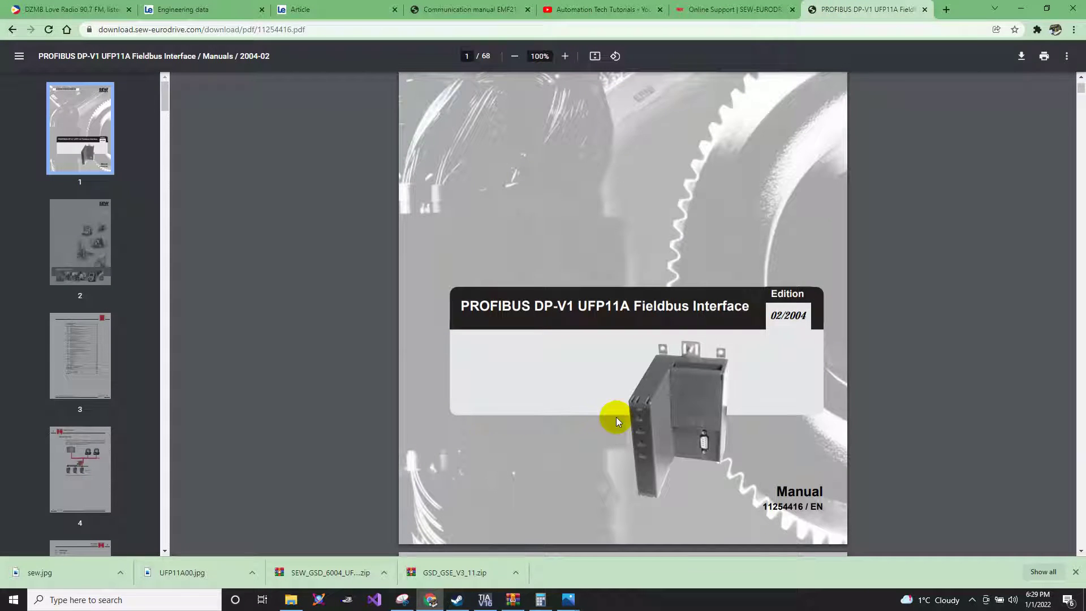
pyautogui.press('Right')
pyautogui.press('Right')
pyautogui.press('Right')
pyautogui.press('Right')
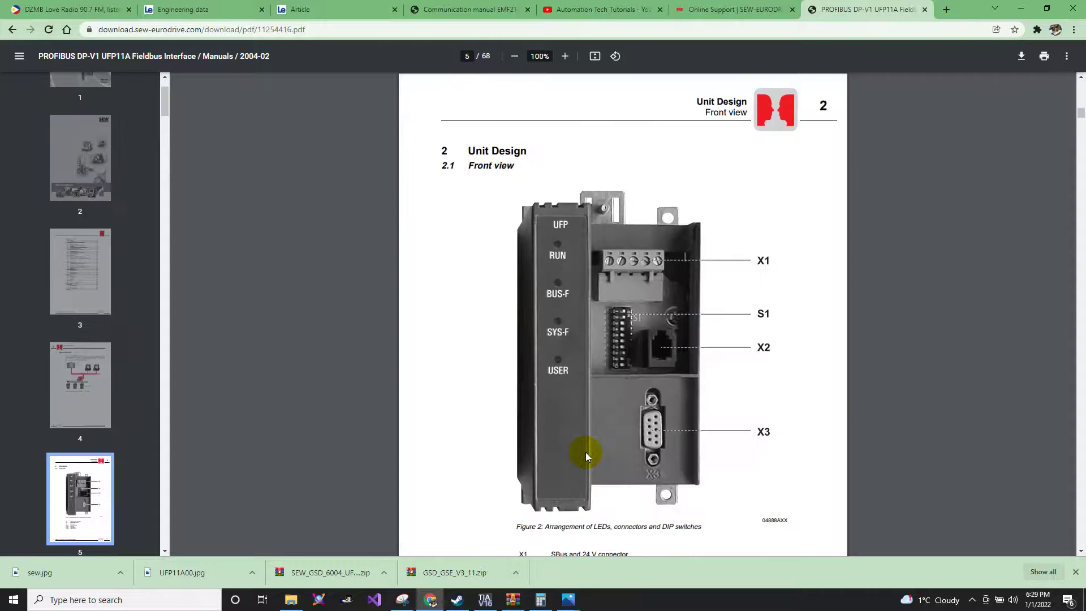
pyautogui.press('Left')
pyautogui.press('Right')
pyautogui.scroll(-2, 629, 331)
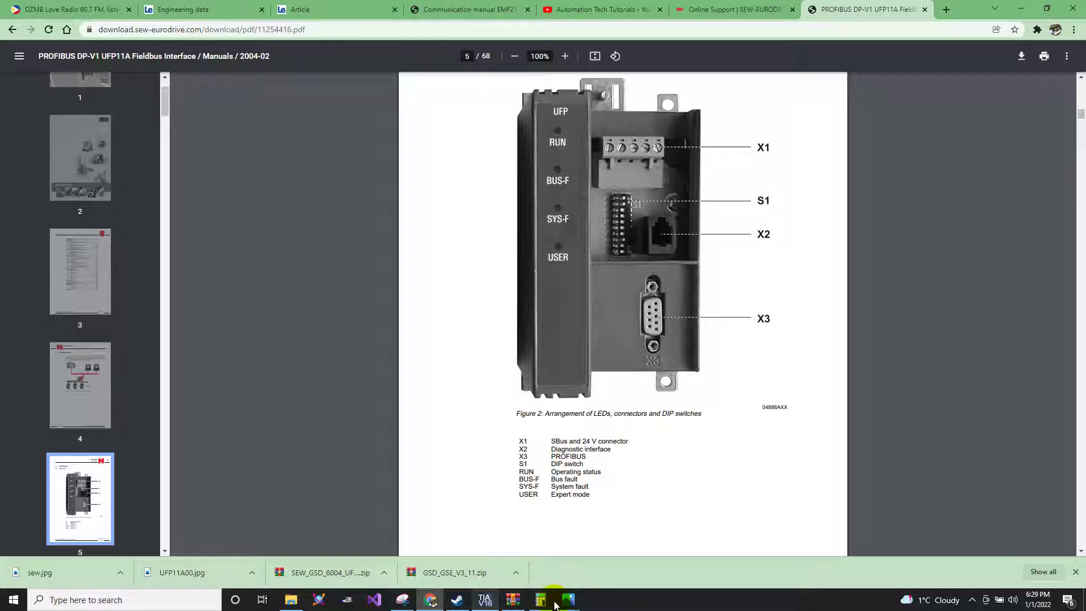
# Glance at the sew.jpg drive photo, then minimise it and the browser.
pyautogui.moveTo(567, 599)
pyautogui.click(597, 549)
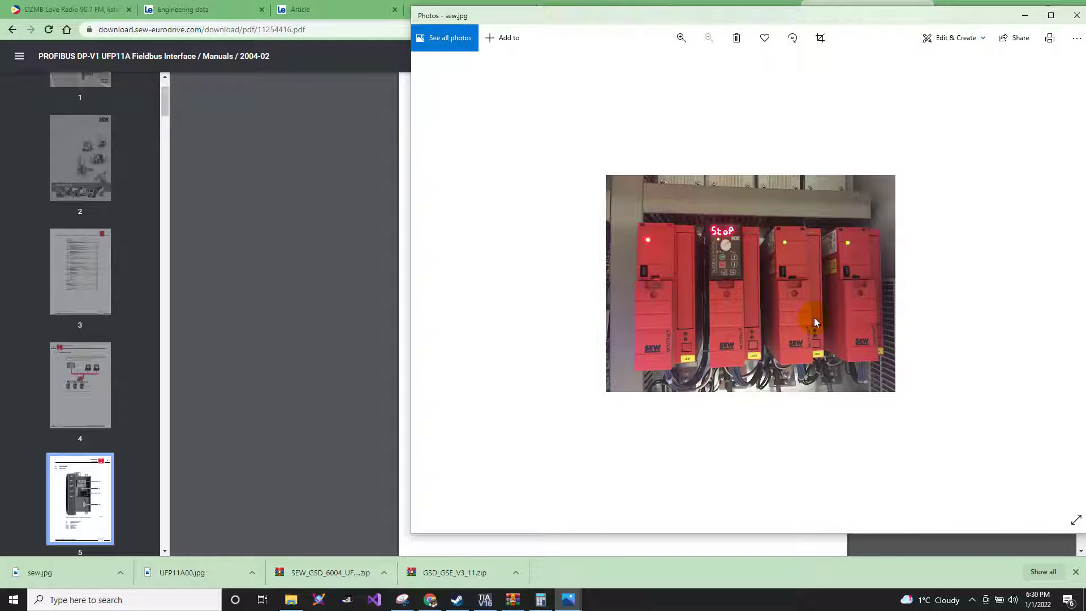
pyautogui.click(1024, 16)
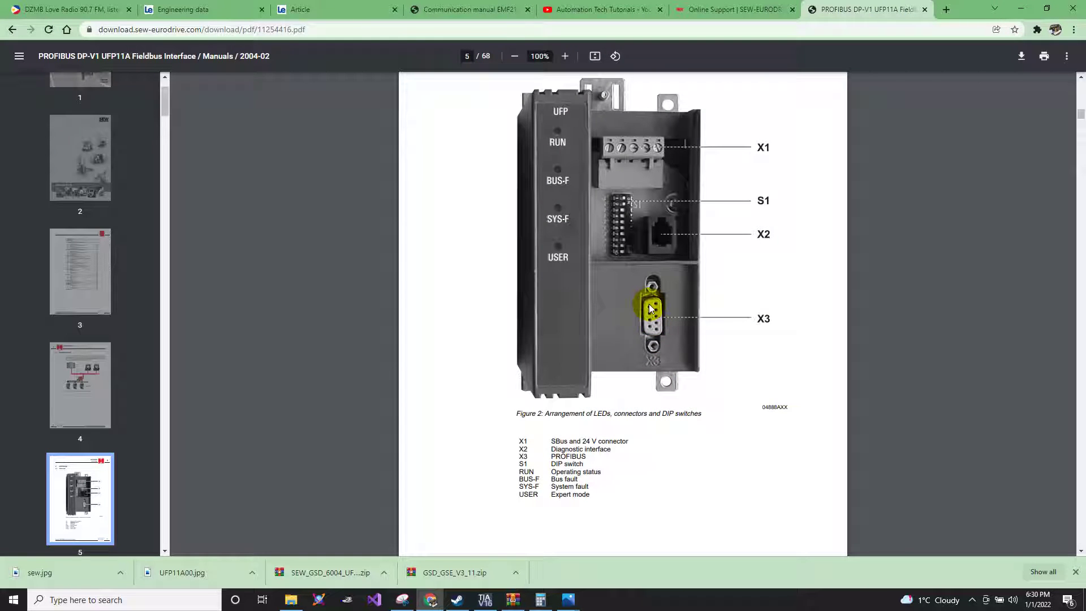
pyautogui.click(1021, 8)
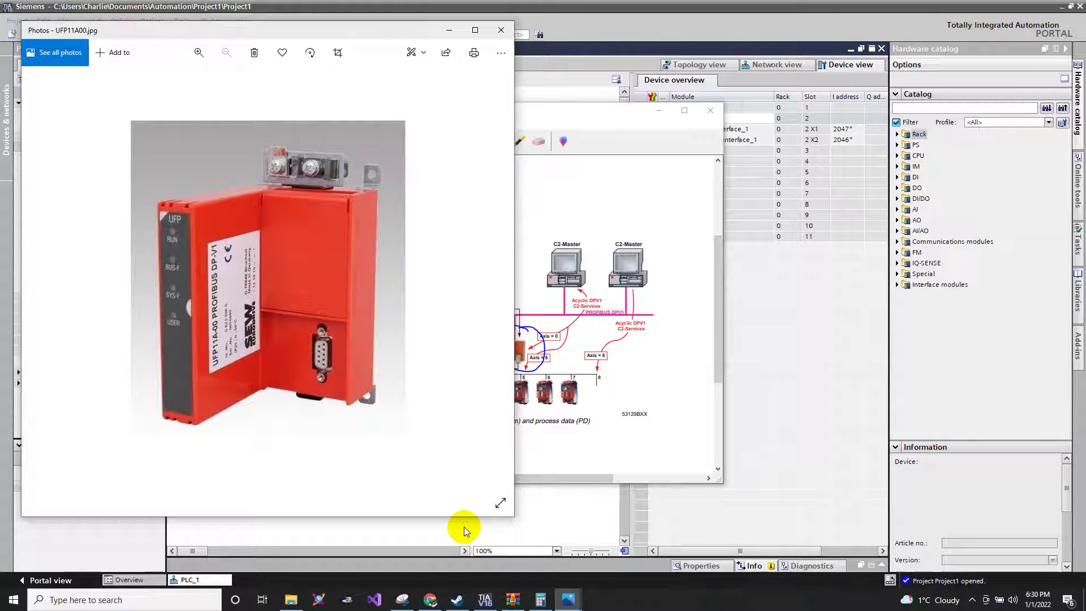
# Show PLC_1 in network view and expand Other field devices > PROFIBUS DP > Drives.
pyautogui.click(484, 601)
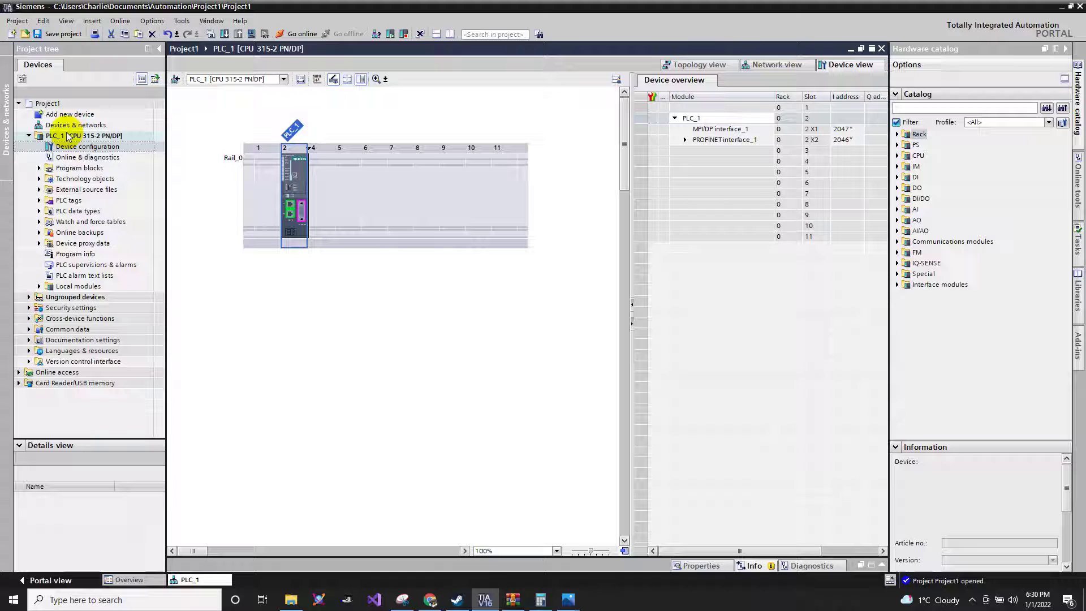
pyautogui.click(79, 149)
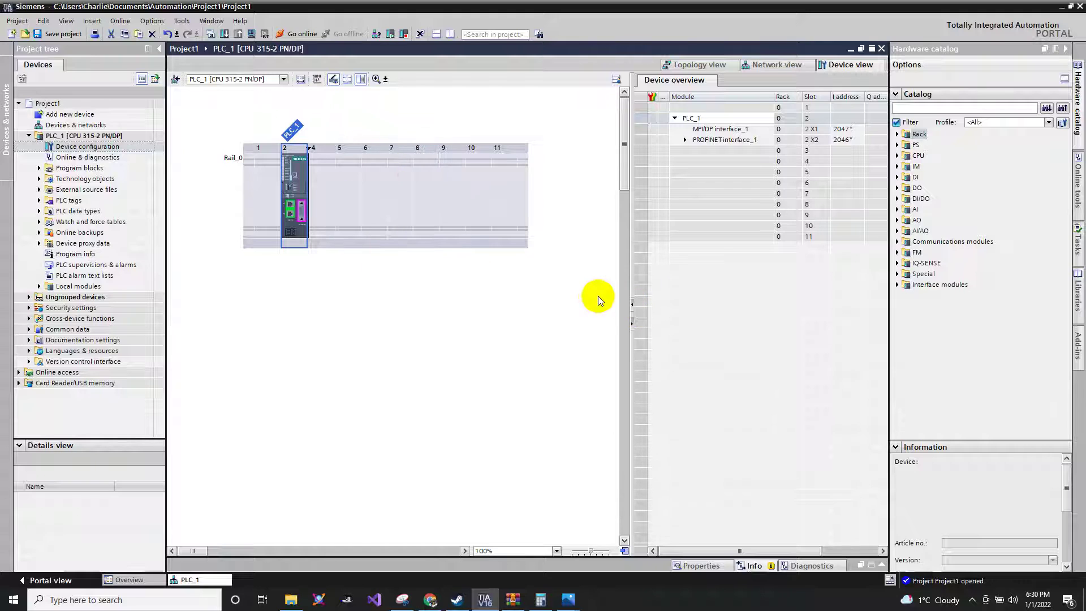
pyautogui.click(775, 65)
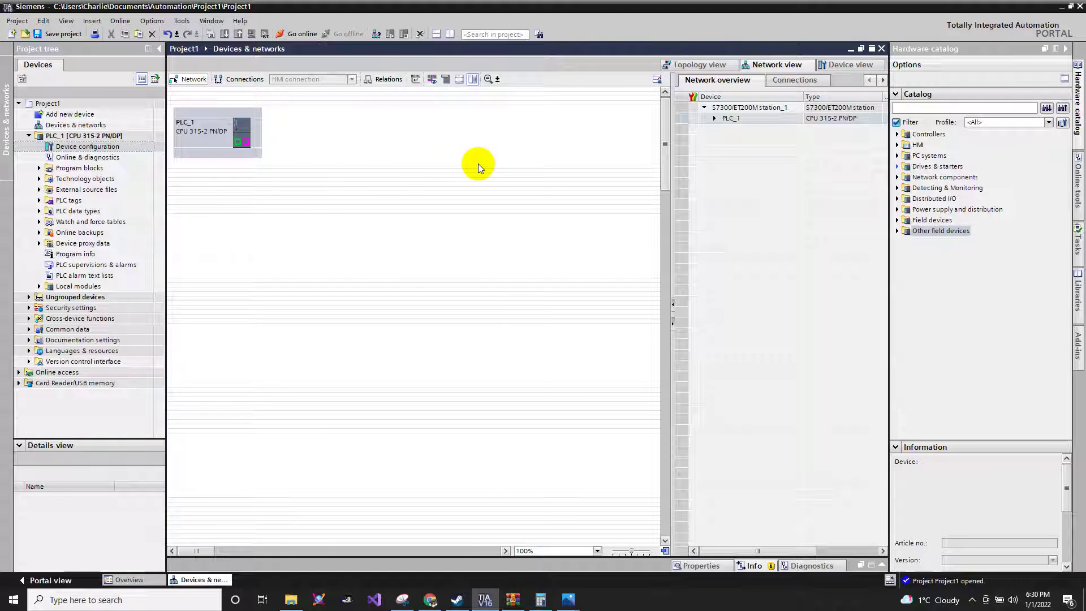
pyautogui.click(898, 231)
pyautogui.click(906, 264)
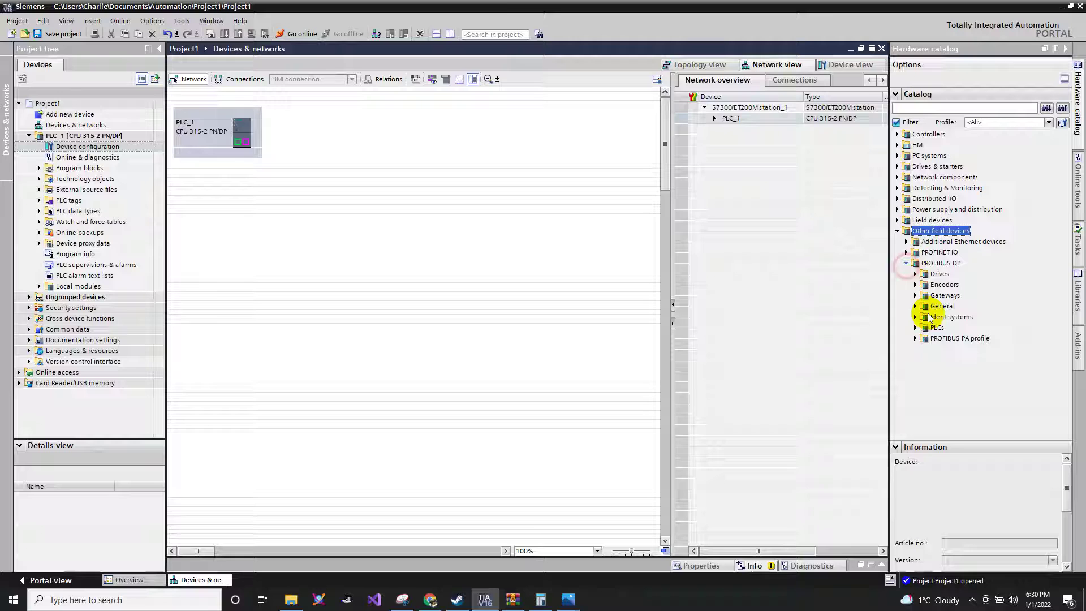
pyautogui.click(916, 274)
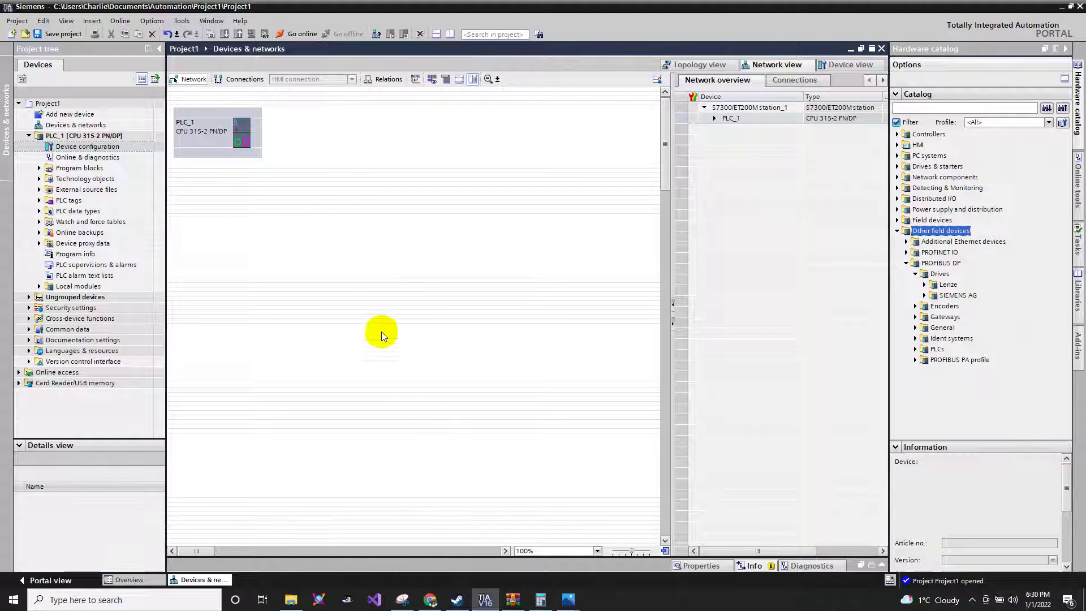
pyautogui.moveTo(430, 599)
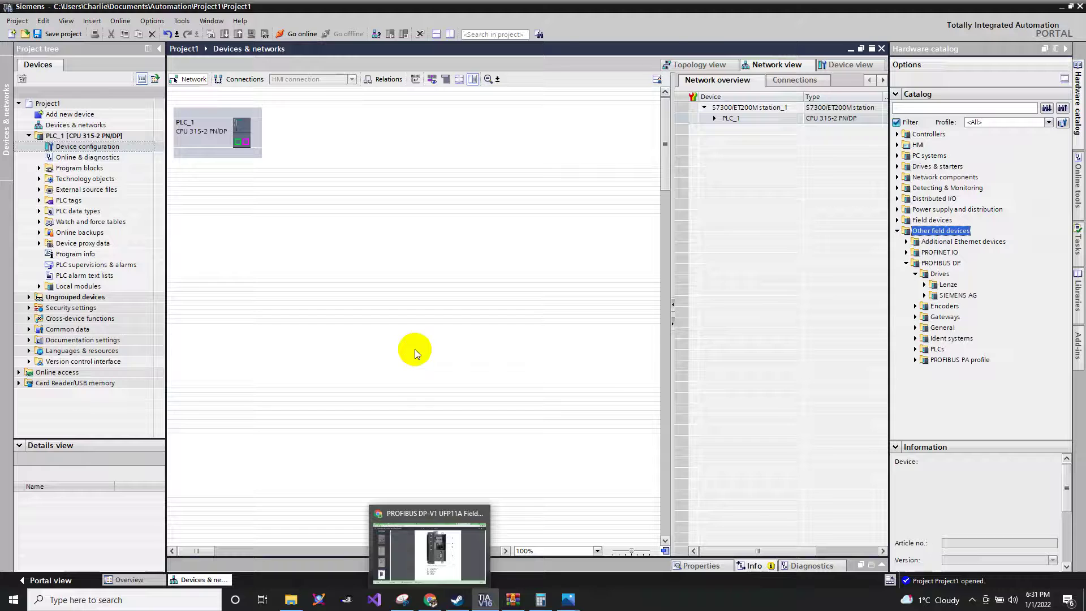
# Open SEW-EURODRIVE's Data & documents page and filter to GSD Files for PROFIBUS.
pyautogui.click(430, 552)
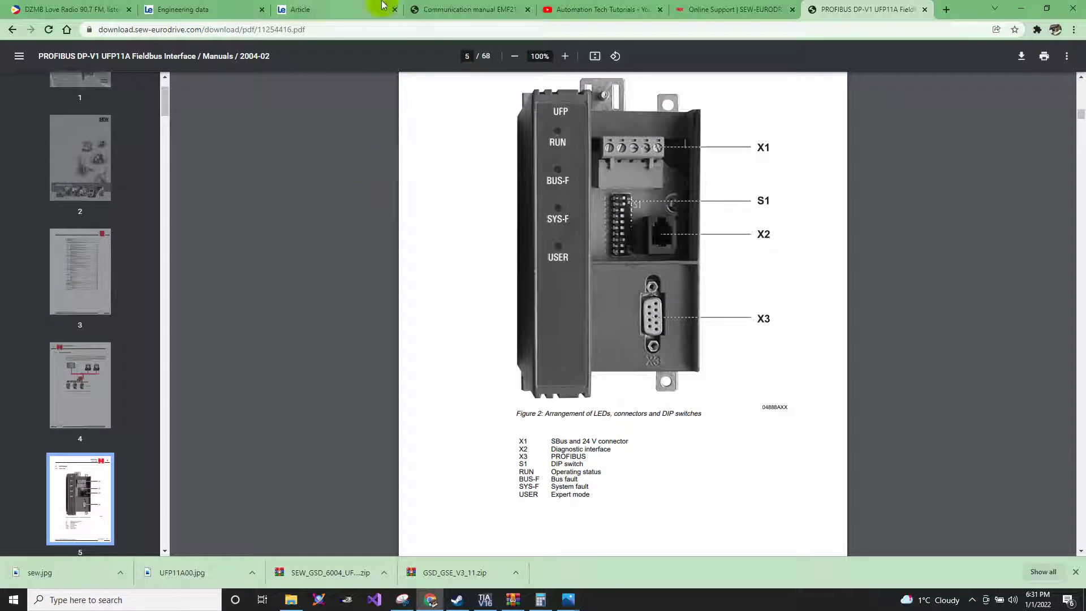
pyautogui.click(724, 10)
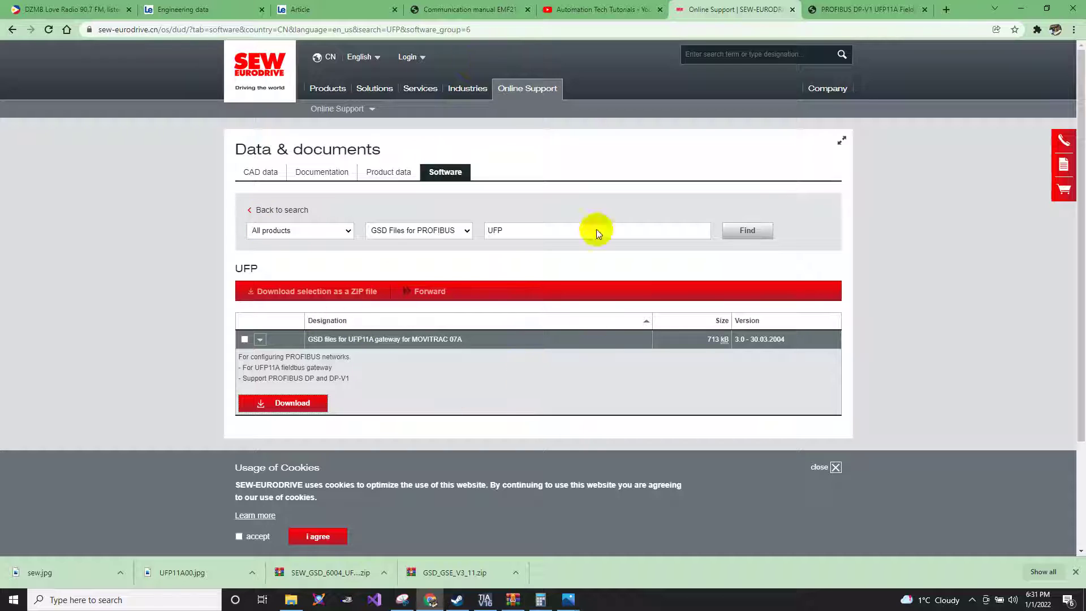
pyautogui.click(10, 27)
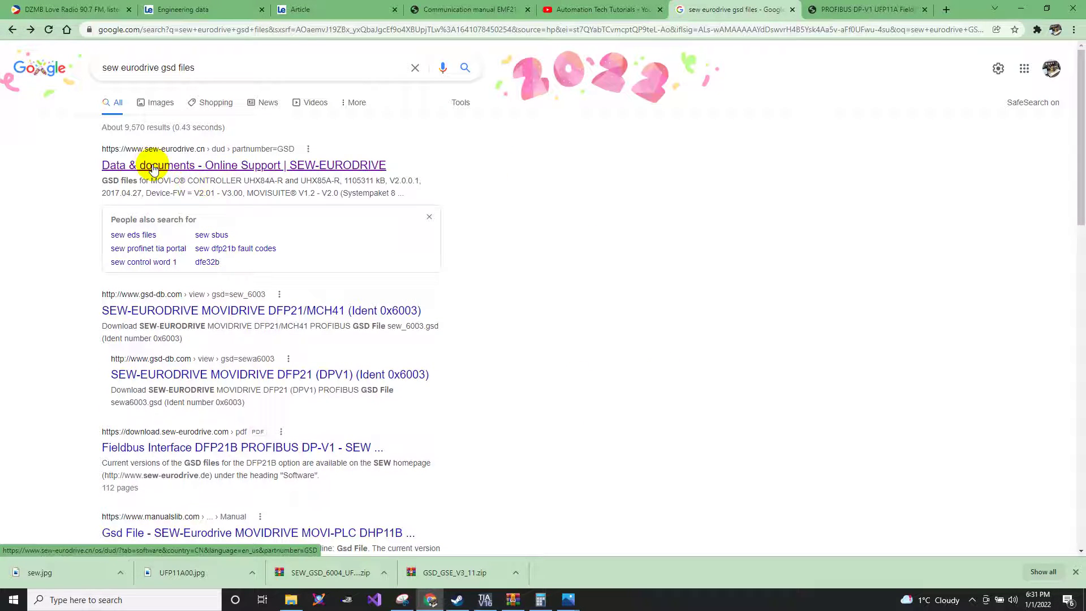
pyautogui.click(193, 166)
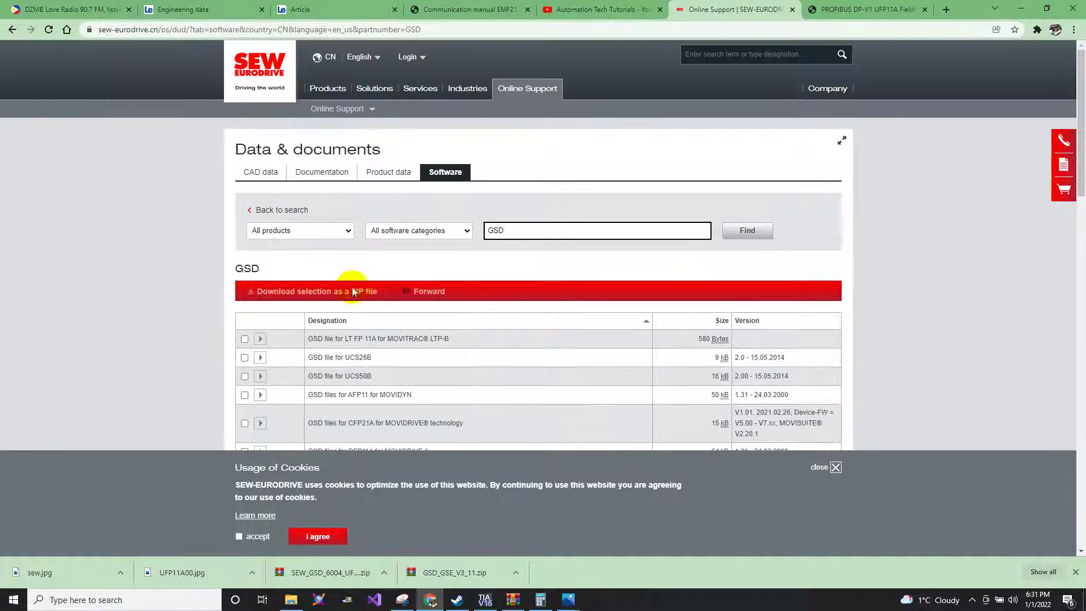
pyautogui.scroll(-1, 331, 226)
pyautogui.click(318, 176)
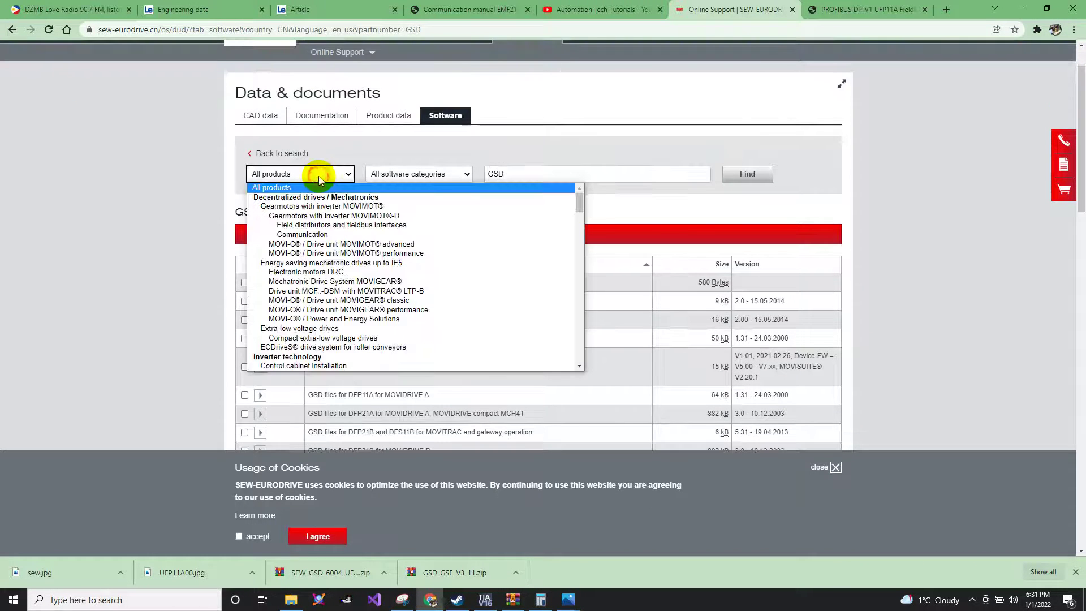
pyautogui.click(378, 175)
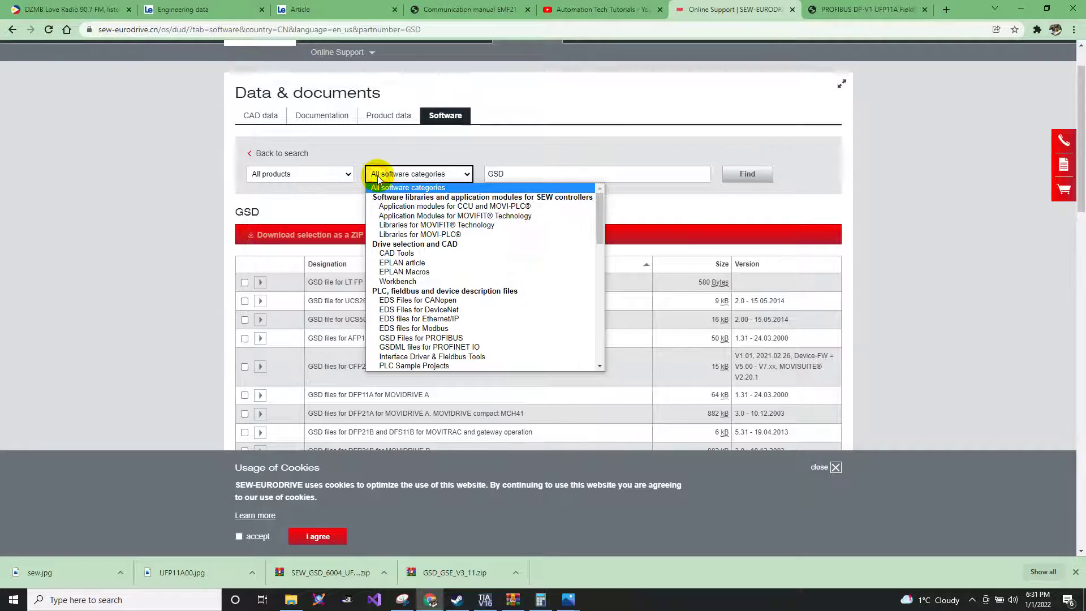
pyautogui.click(403, 337)
# Search the PROFIBUS GSD files for UFP.
pyautogui.click(541, 174)
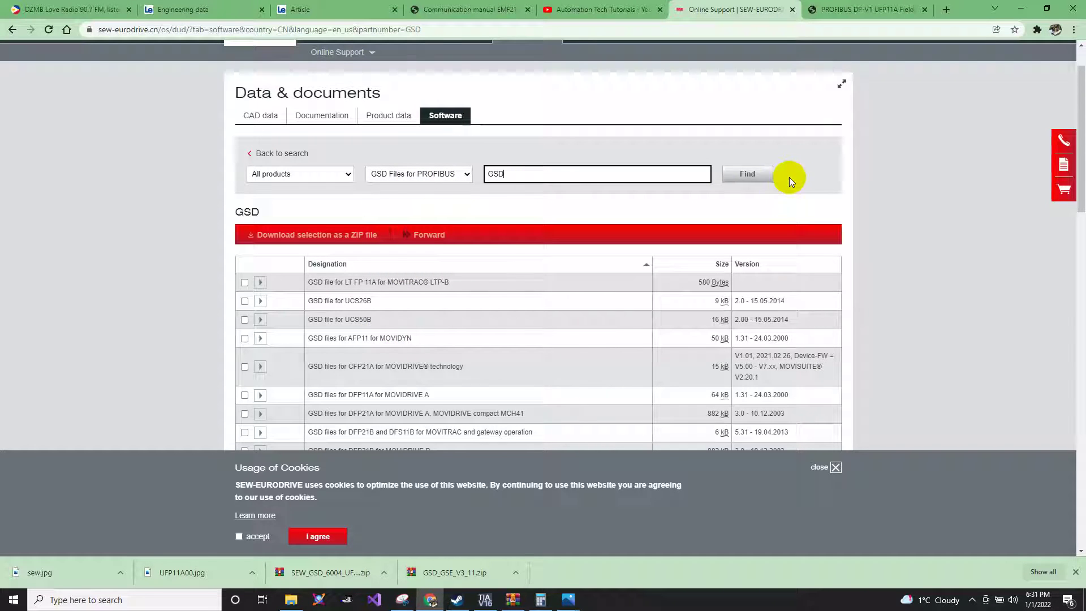
pyautogui.doubleClick(553, 175)
pyautogui.write('u')
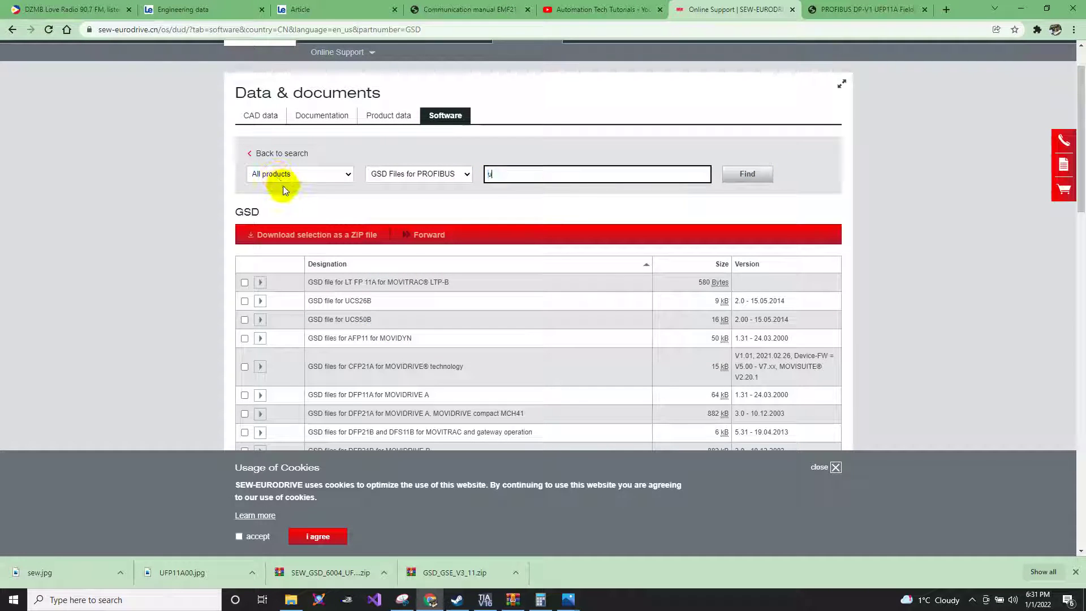
pyautogui.write('fp')
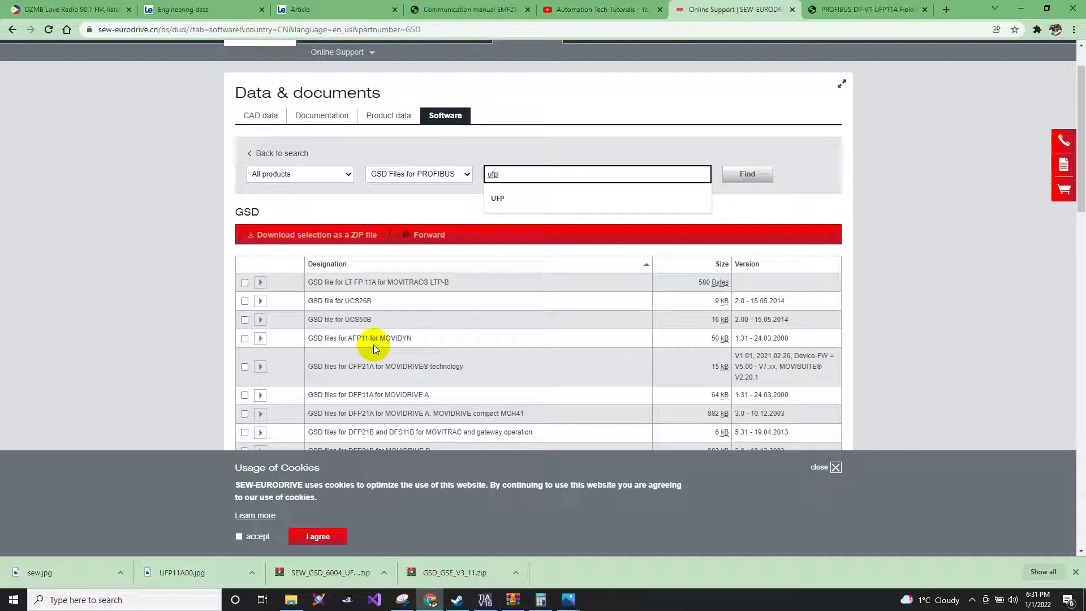
pyautogui.scroll(-2, 373, 344)
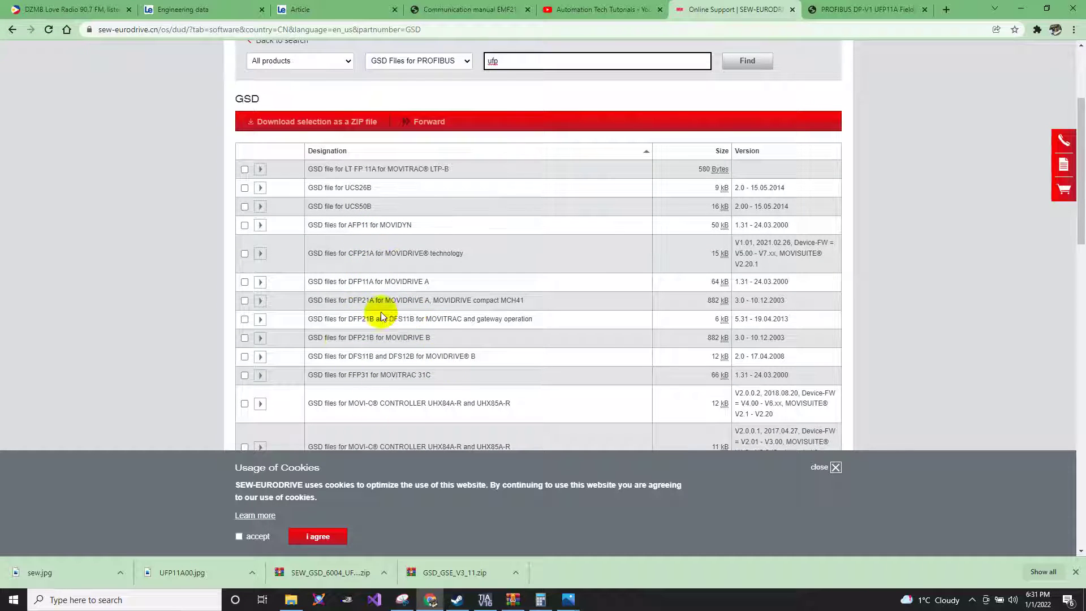
pyautogui.scroll(-2, 434, 344)
pyautogui.scroll(3, 390, 373)
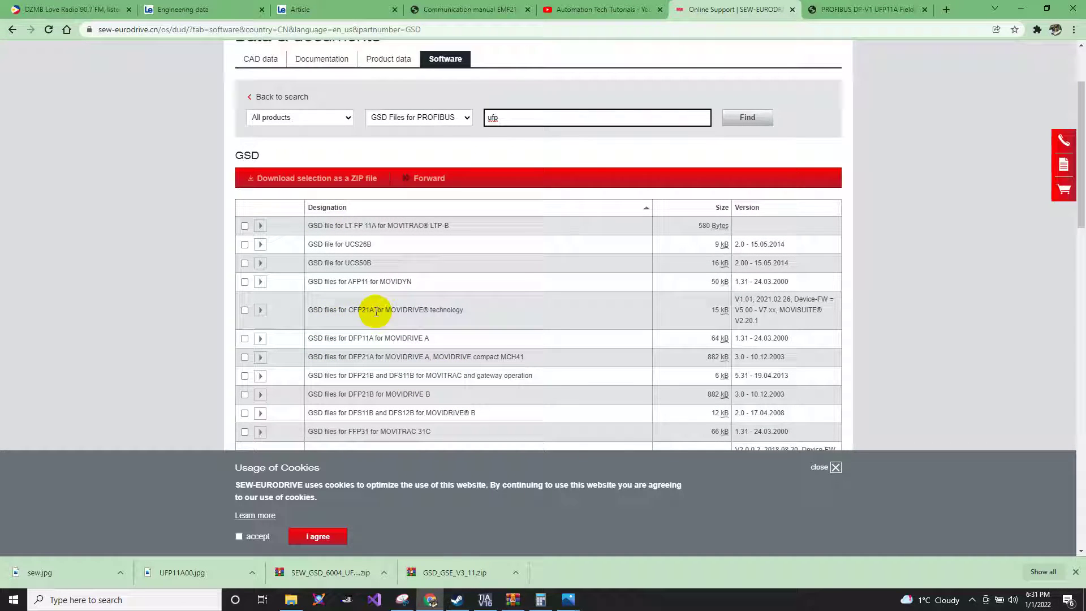
pyautogui.doubleClick(360, 339)
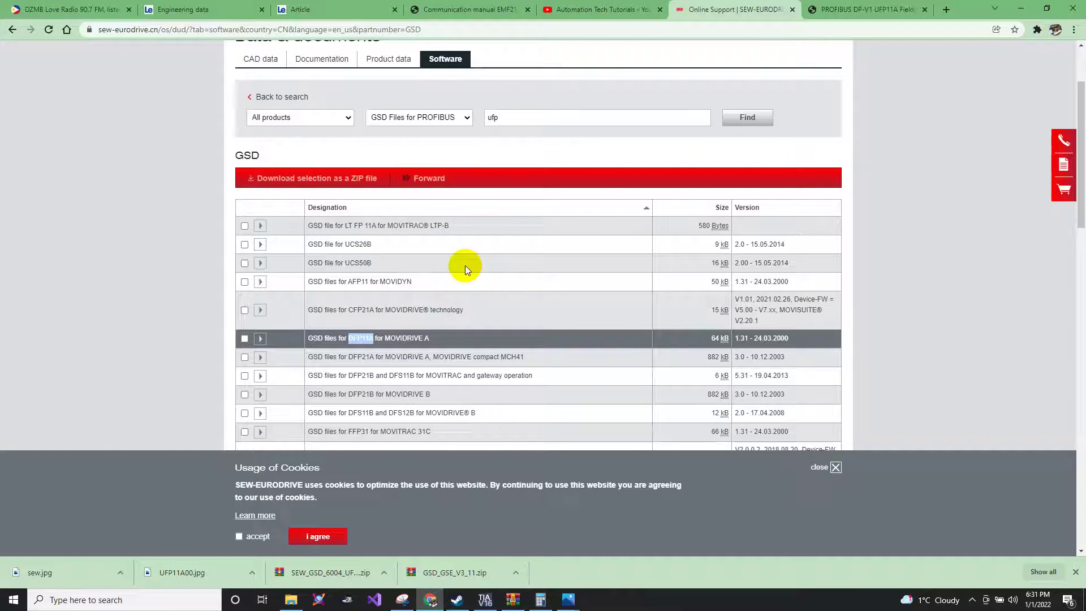
pyautogui.click(530, 125)
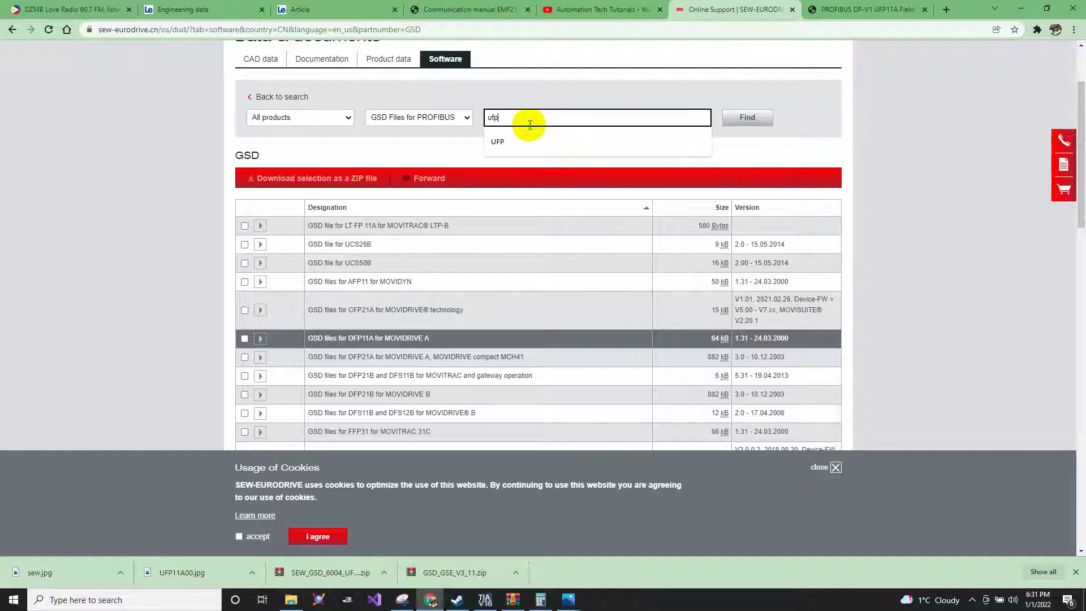
pyautogui.click(503, 141)
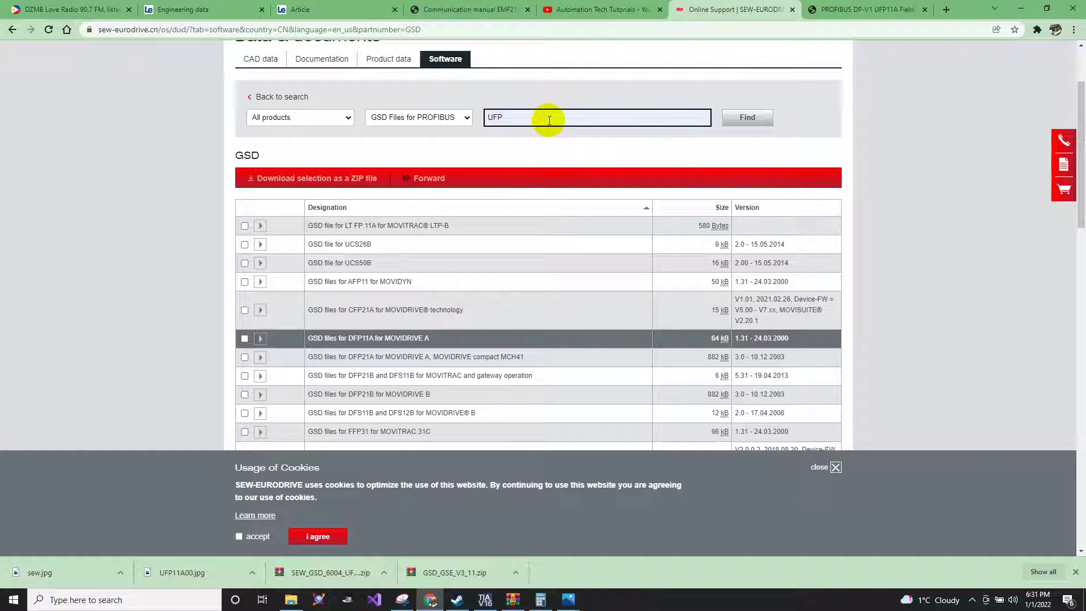
pyautogui.click(749, 126)
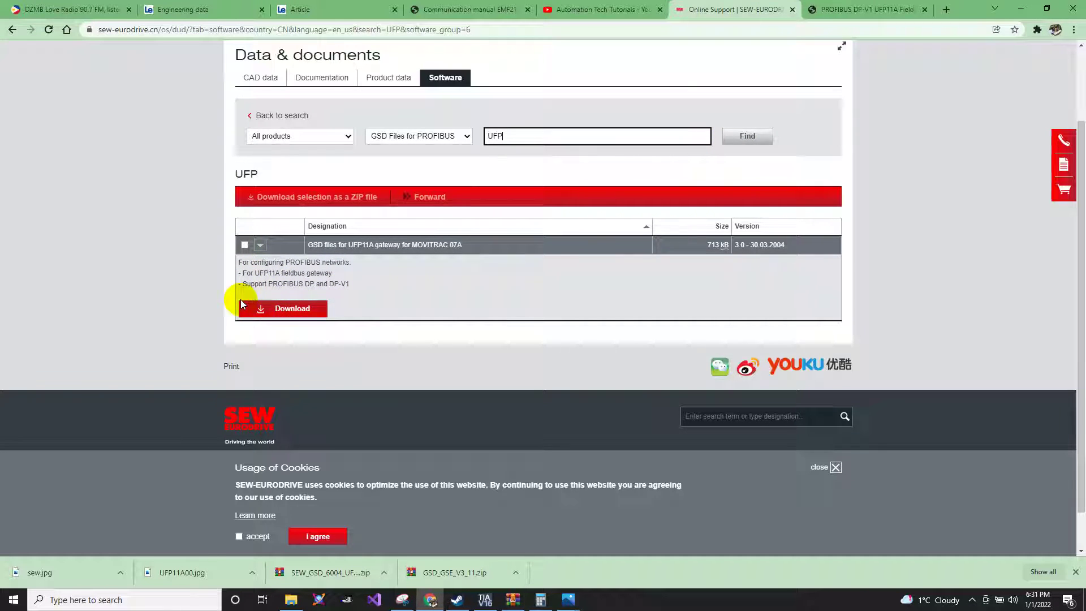
# Download the UFP11A GSD zip archive into Downloads and show it in its folder.
pyautogui.click(280, 307)
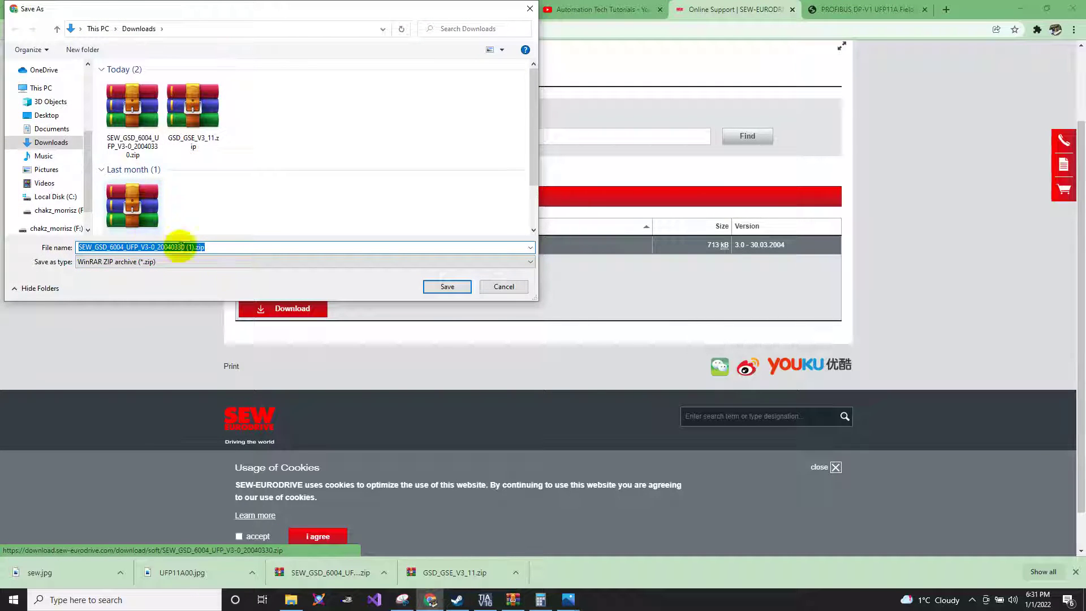
pyautogui.click(447, 286)
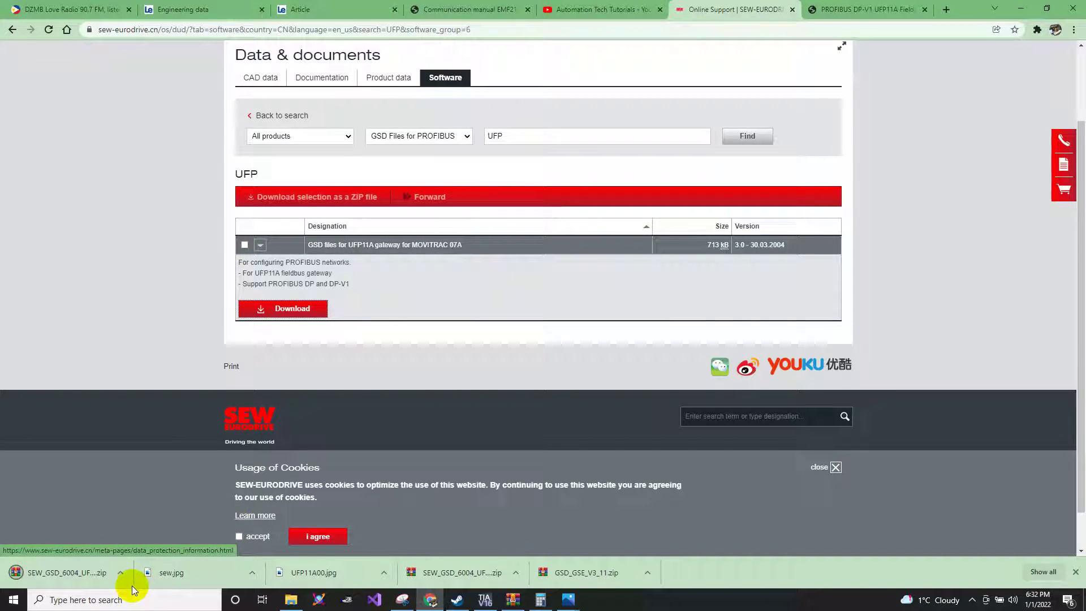
pyautogui.click(118, 568)
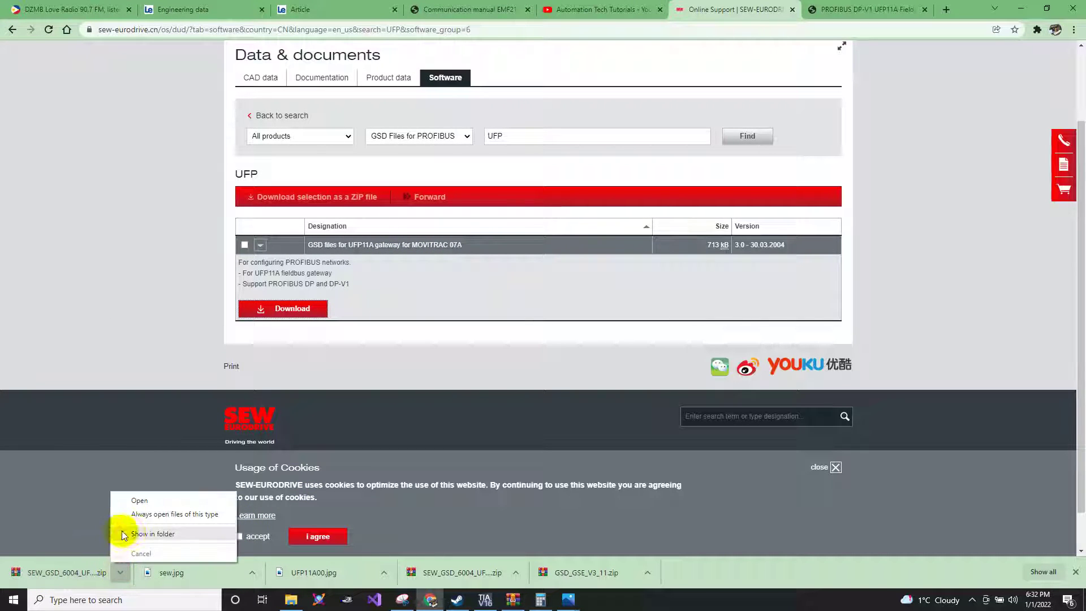
# Open the SEW GSD zip in WinRAR and select its ten files, including SEW_6004.GSD and SEWA6004.GSD.
pyautogui.click(132, 534)
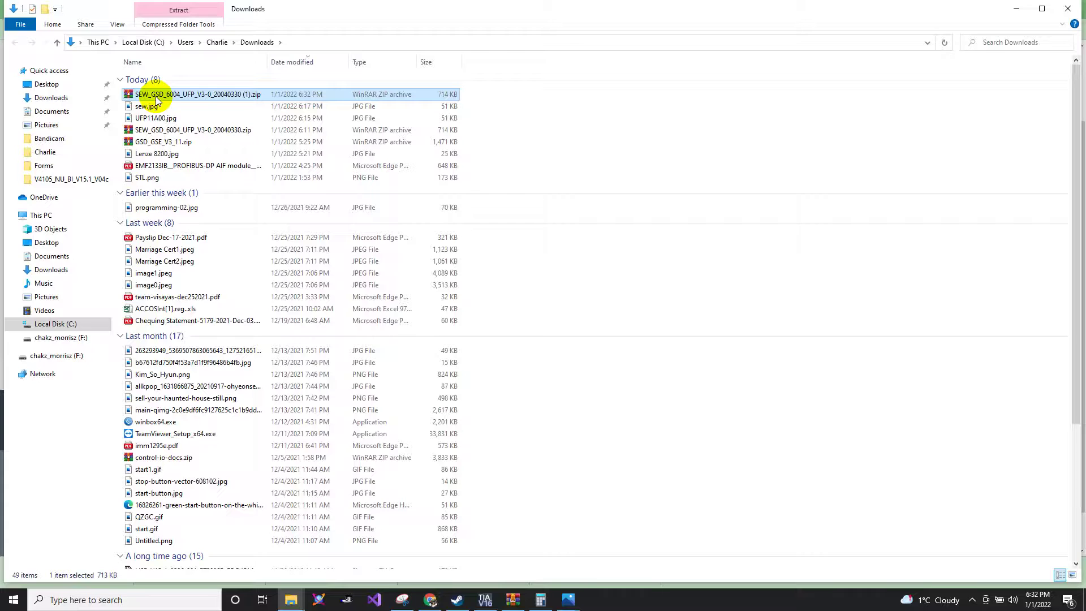
pyautogui.doubleClick(155, 99)
pyautogui.moveTo(260, 365); pyautogui.dragTo(230, 223)
pyautogui.moveTo(269, 349); pyautogui.dragTo(229, 223)
pyautogui.click(266, 339)
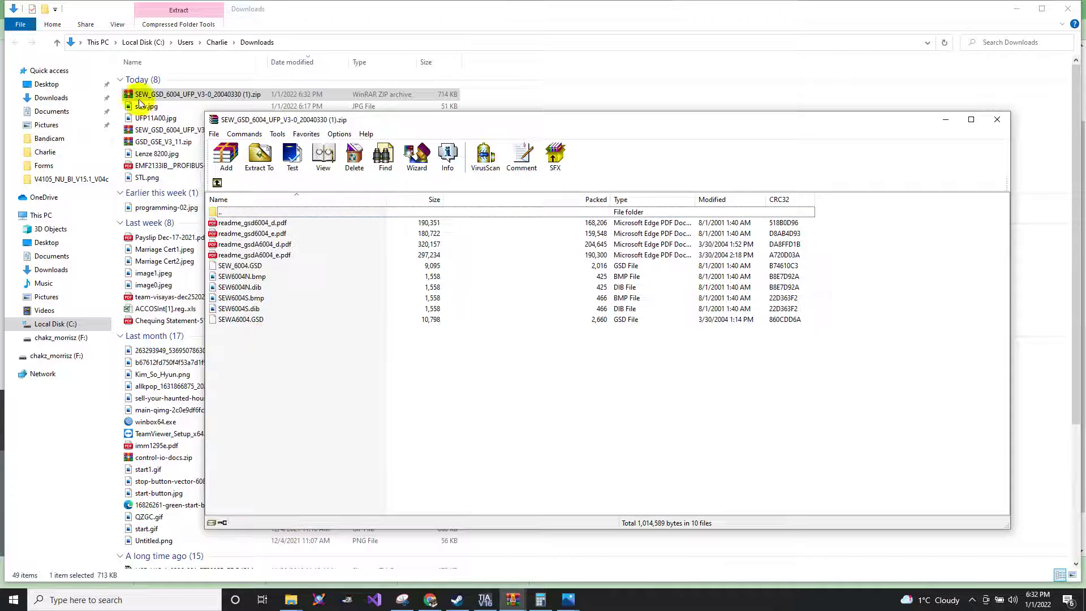
pyautogui.moveTo(294, 327); pyautogui.dragTo(252, 225)
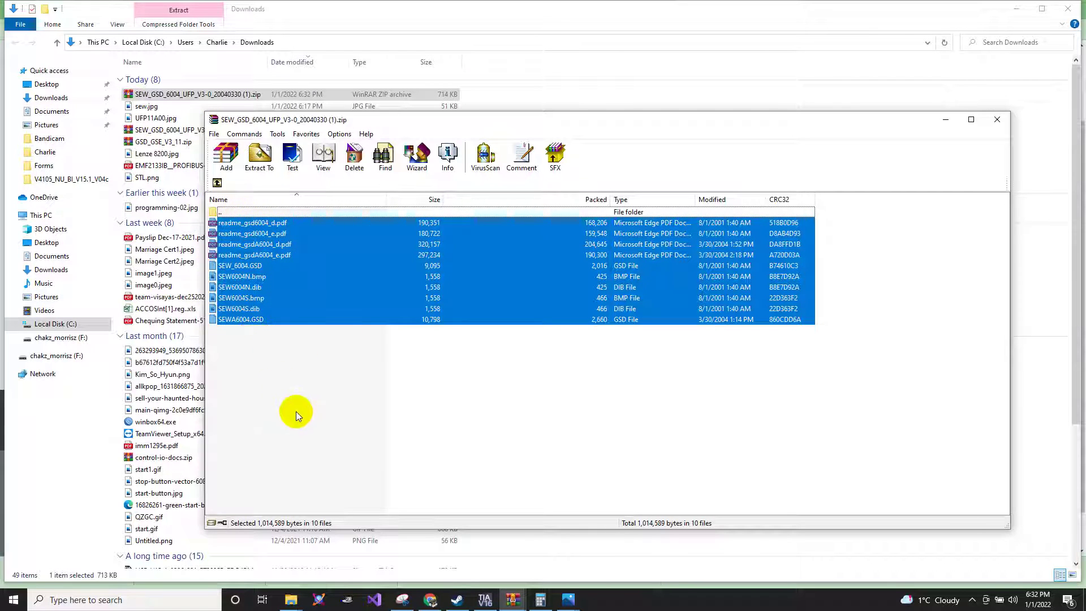
pyautogui.click(259, 338)
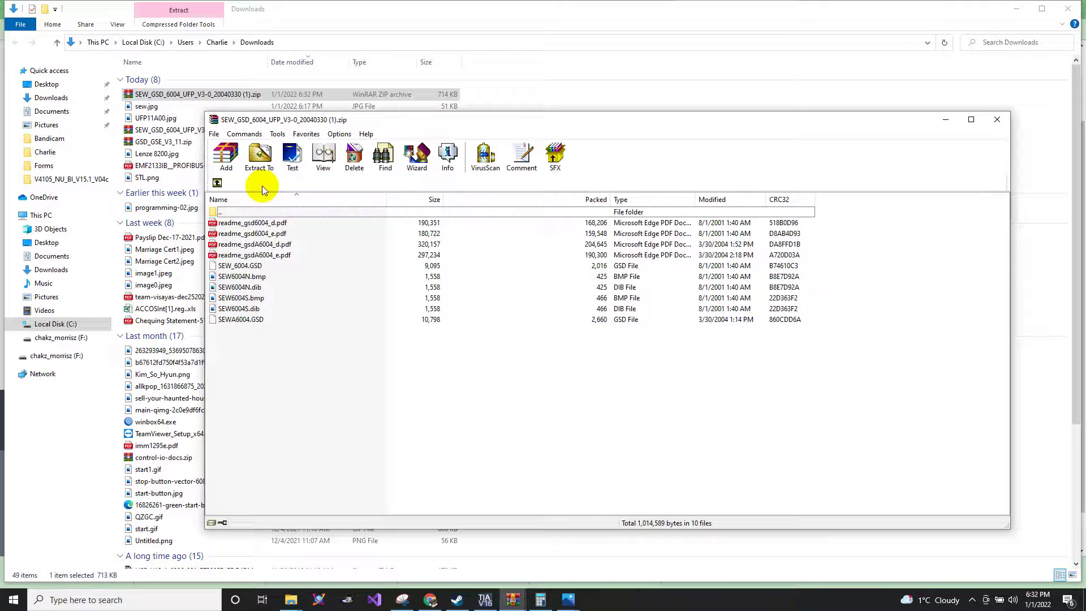
pyautogui.moveTo(321, 126); pyautogui.dragTo(370, 127)
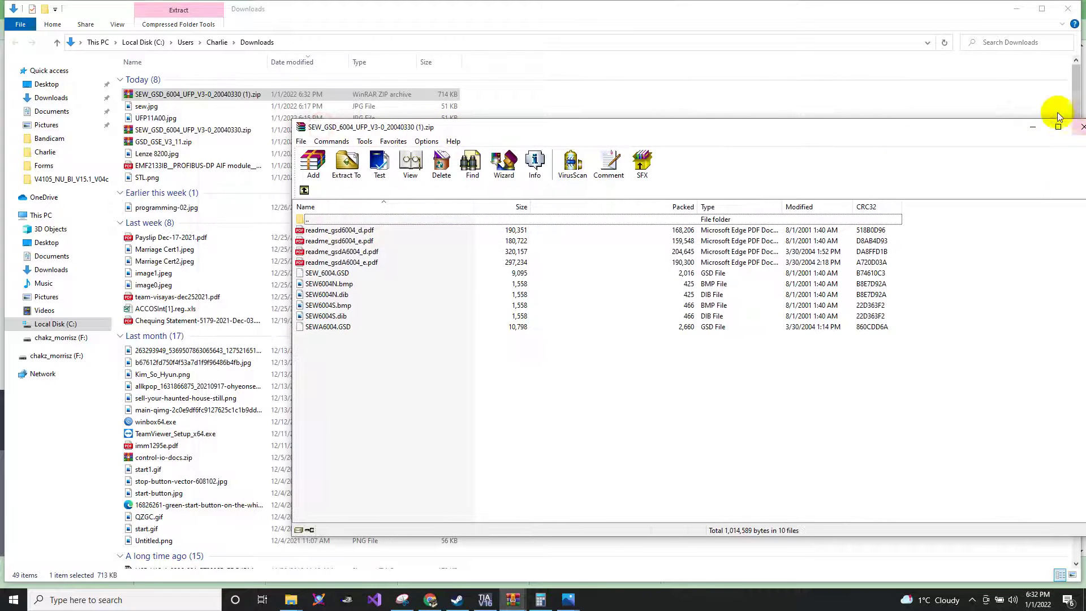
# Close WinRAR, review the SEW GSD files in Downloads, and minimise File Explorer.
pyautogui.click(1058, 119)
pyautogui.scroll(-5, 336, 389)
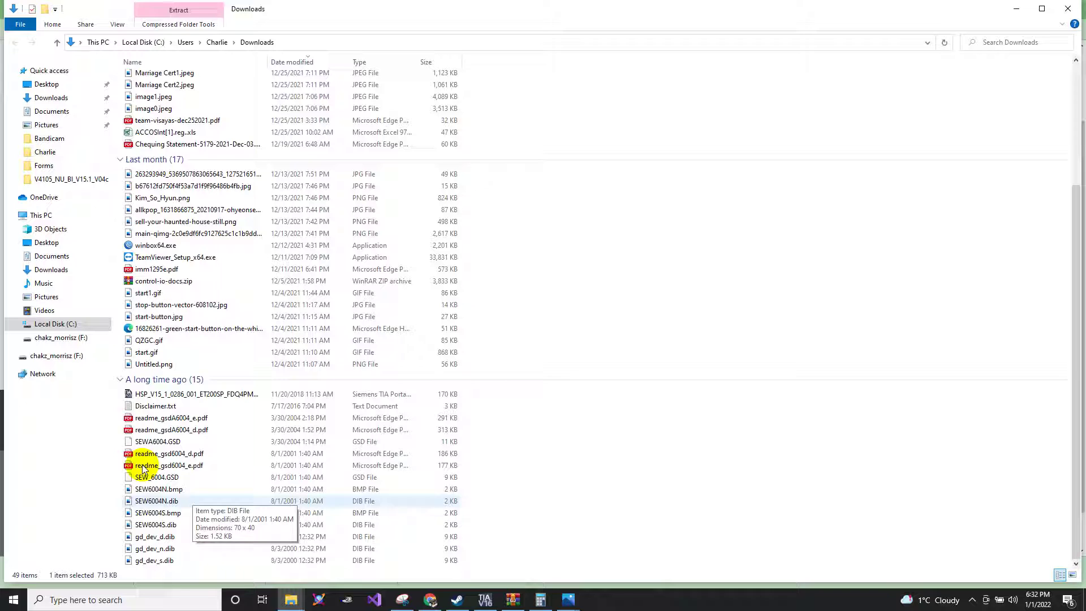
pyautogui.moveTo(112, 405); pyautogui.dragTo(159, 407)
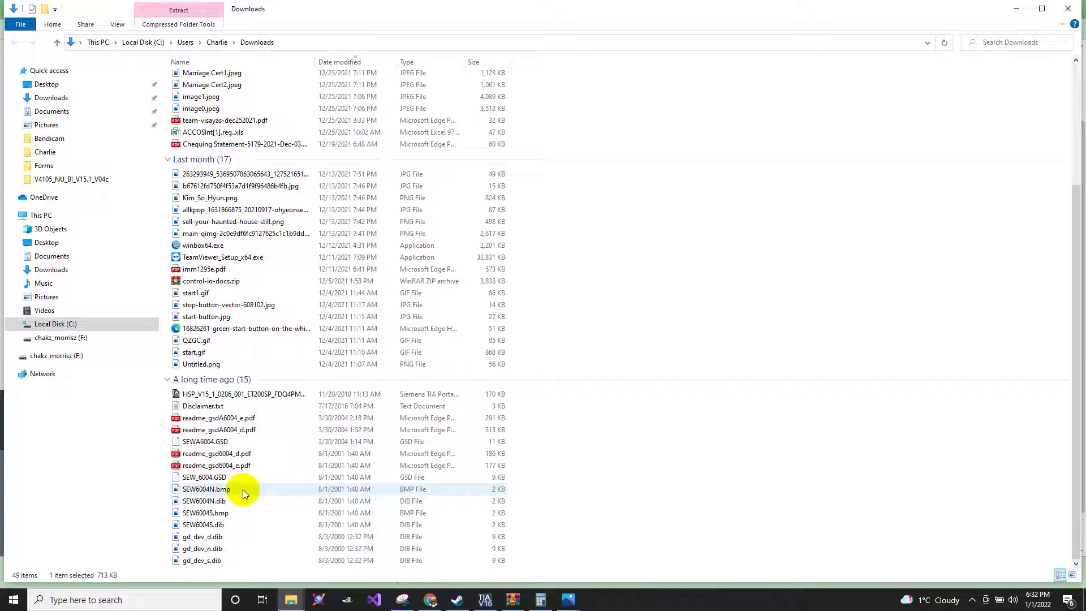
pyautogui.click(1017, 8)
# Install SEW_6004.gsd and SEWA6004.gsd from the Downloads folder via the GSD file manager.
pyautogui.click(485, 600)
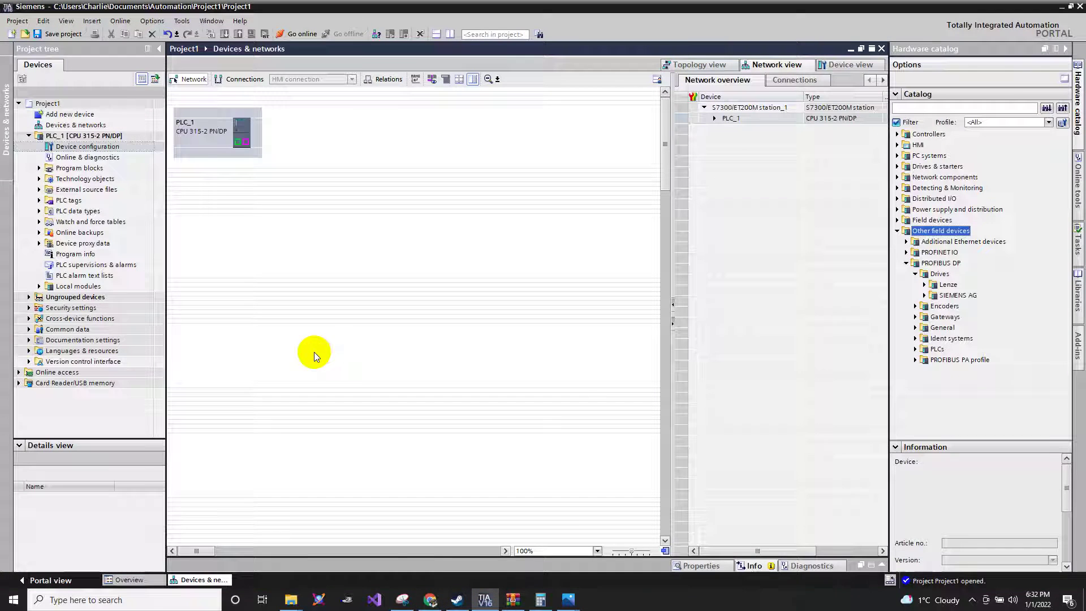
pyautogui.click(399, 122)
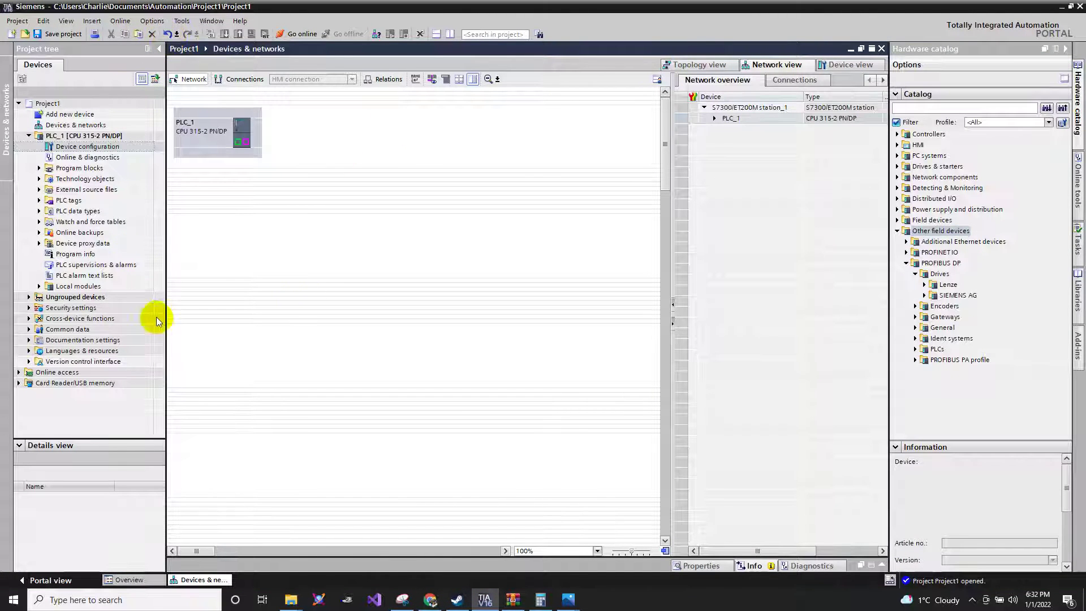
pyautogui.click(152, 20)
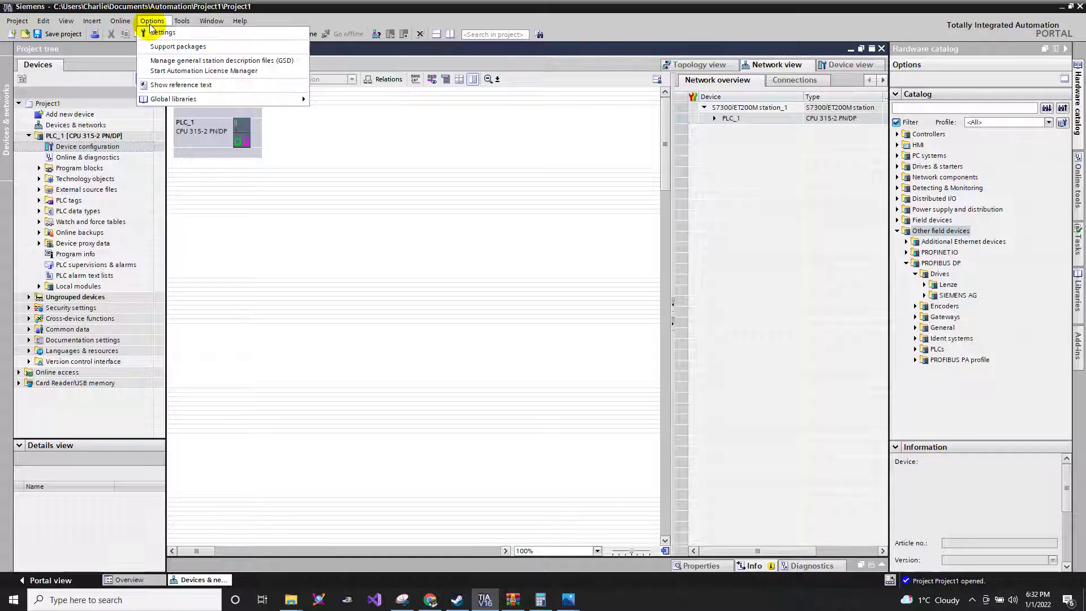
pyautogui.click(181, 60)
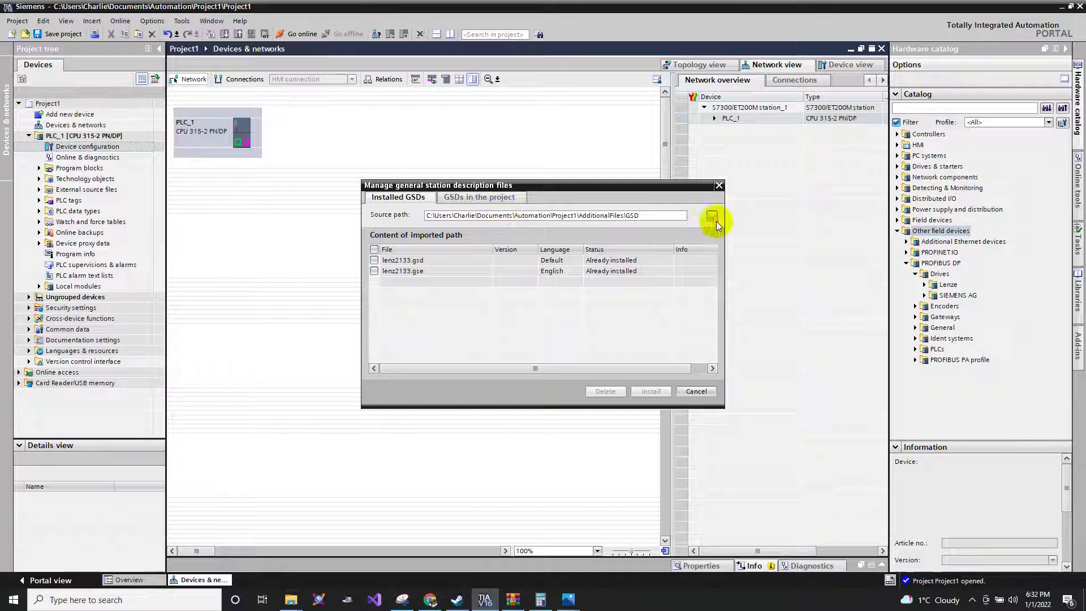
pyautogui.click(711, 218)
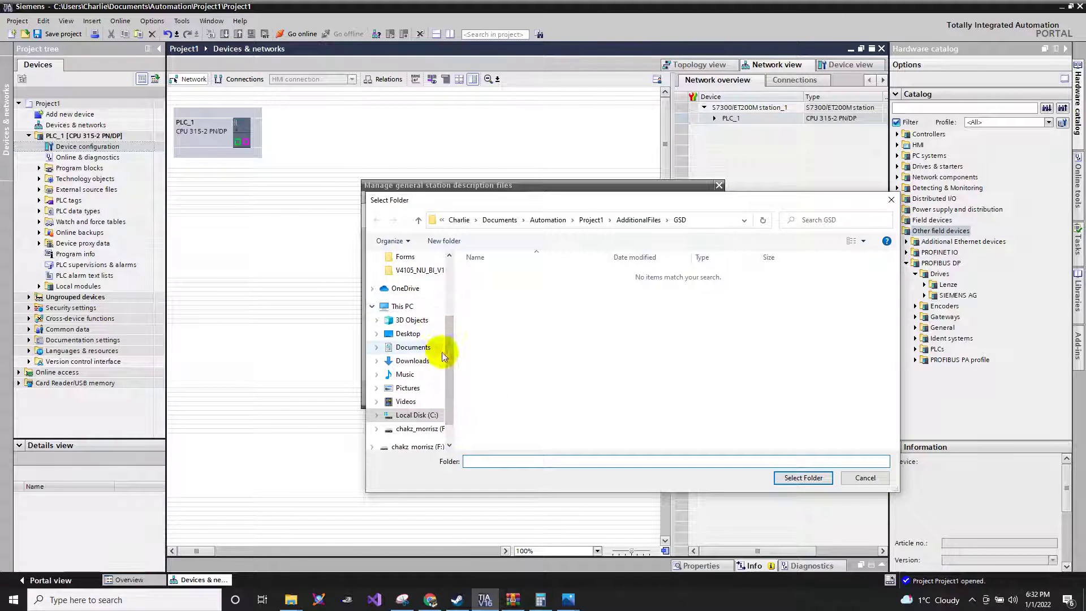
pyautogui.click(399, 361)
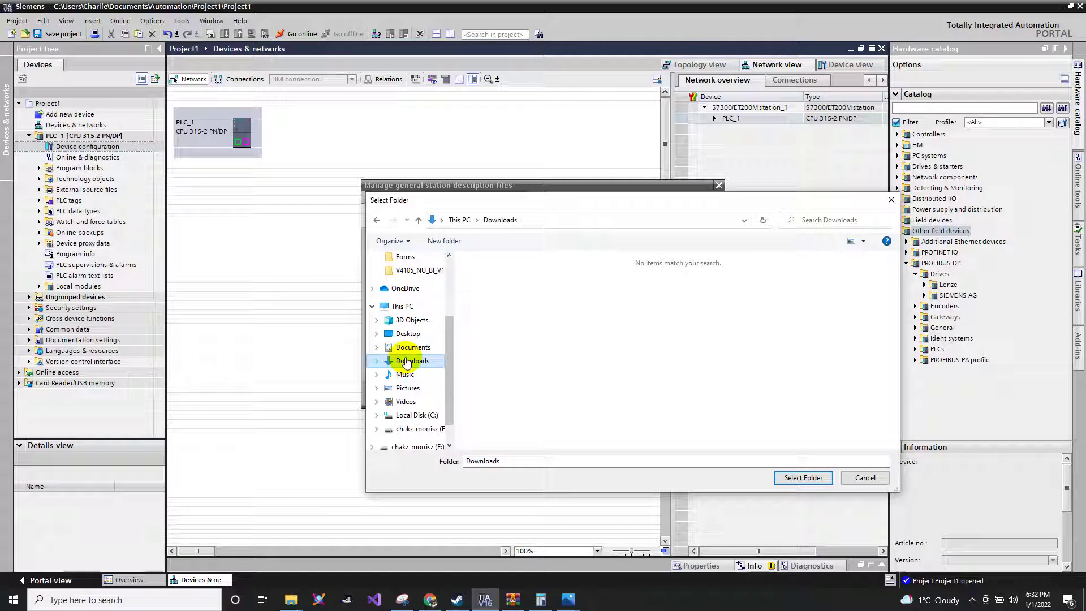
pyautogui.click(800, 480)
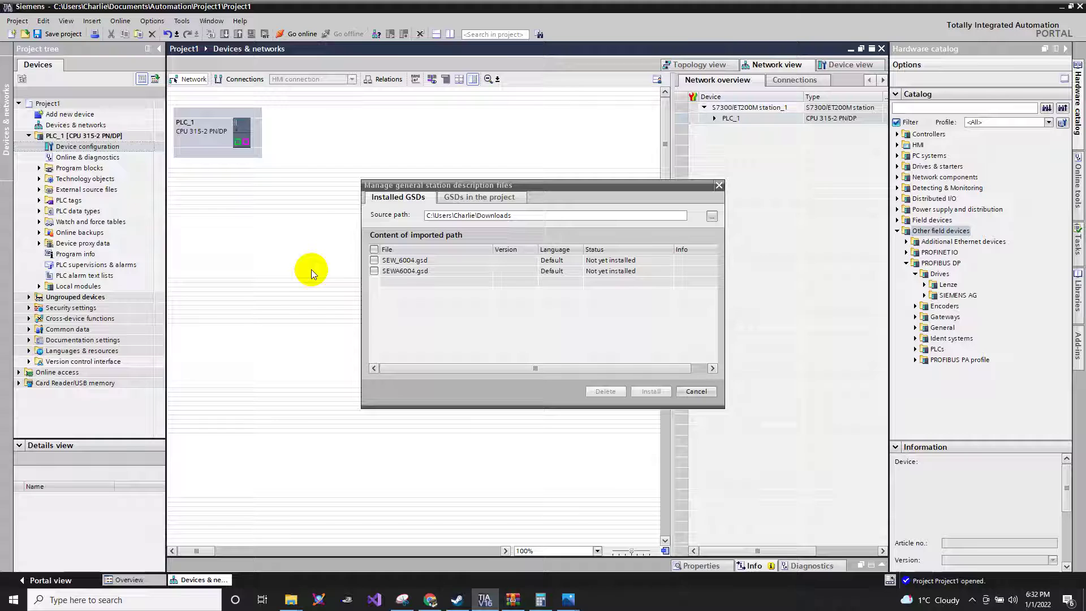
pyautogui.click(374, 260)
pyautogui.click(374, 270)
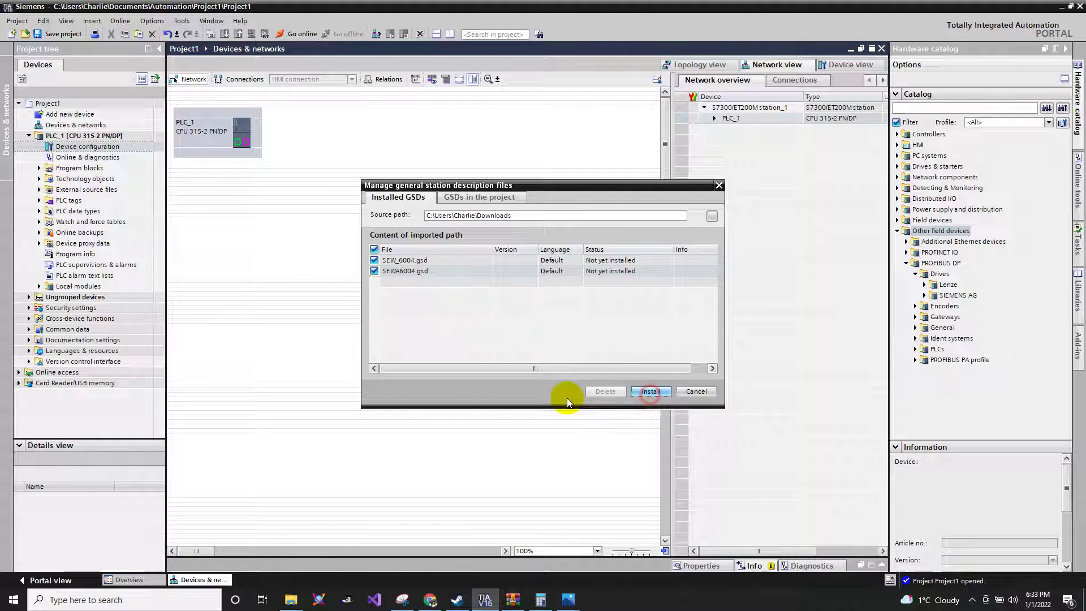
pyautogui.click(651, 392)
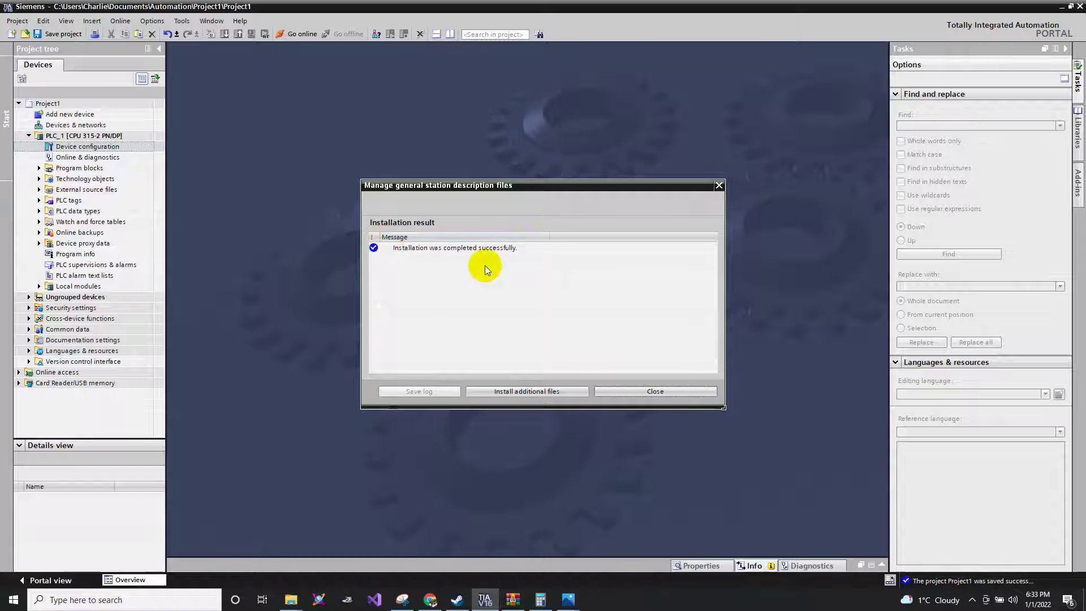
# Dismiss the installation result and show PLC_1's device configuration in network view.
pyautogui.click(652, 391)
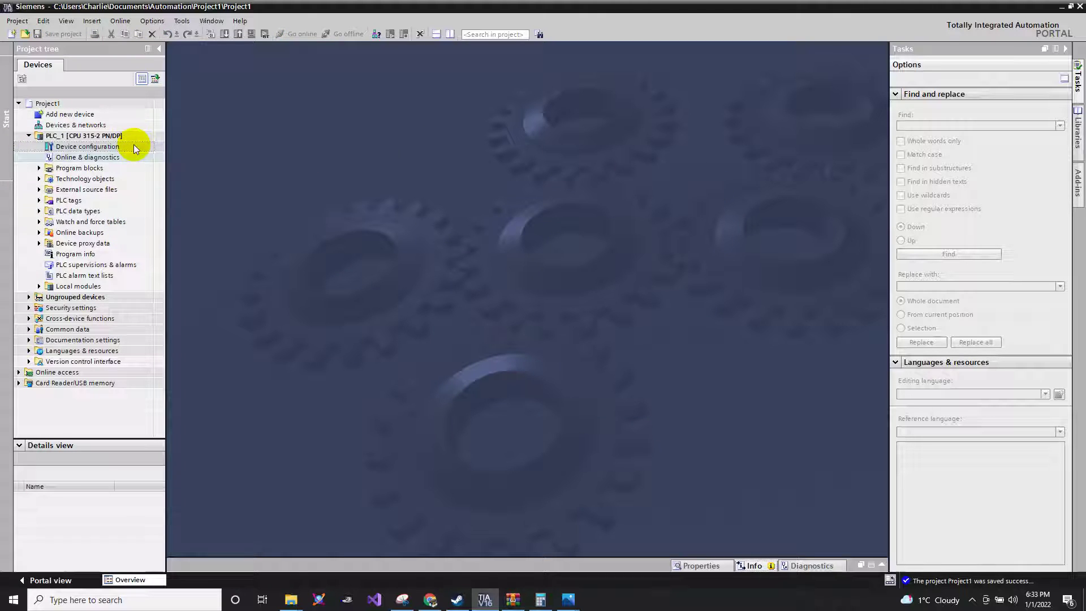
pyautogui.doubleClick(85, 148)
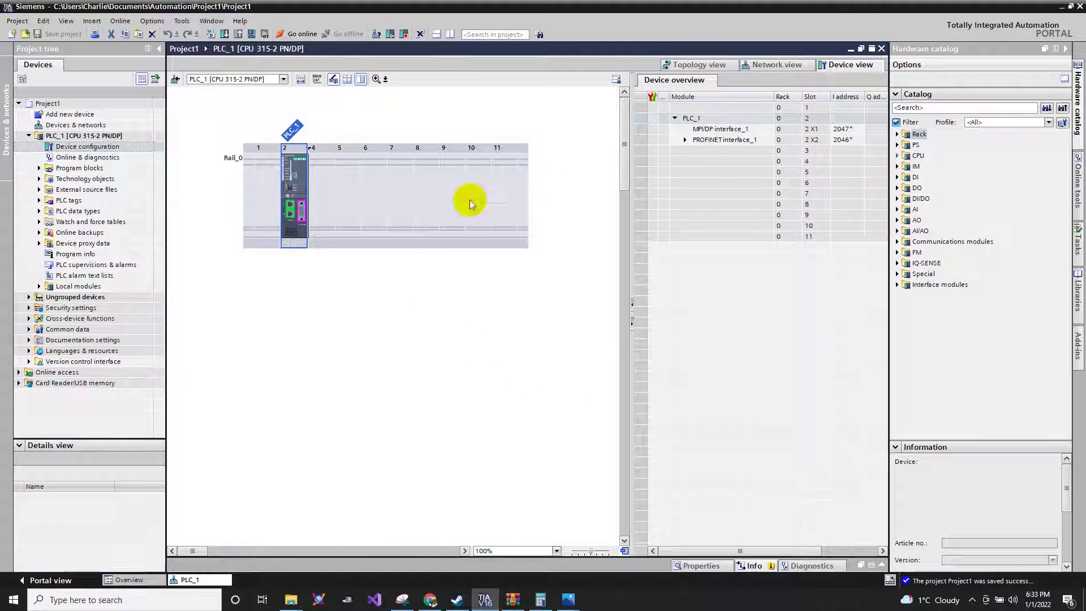
pyautogui.click(763, 66)
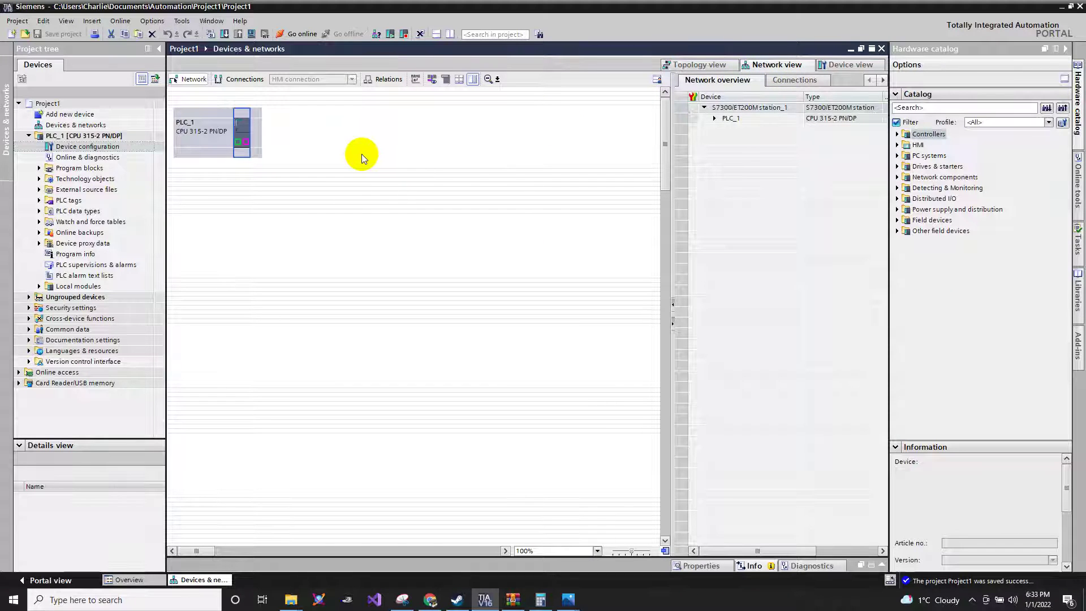
# Expand Other field devices > PROFIBUS DP > Drives > SEW-EURODRIVE > SEW in the catalog.
pyautogui.click(361, 154)
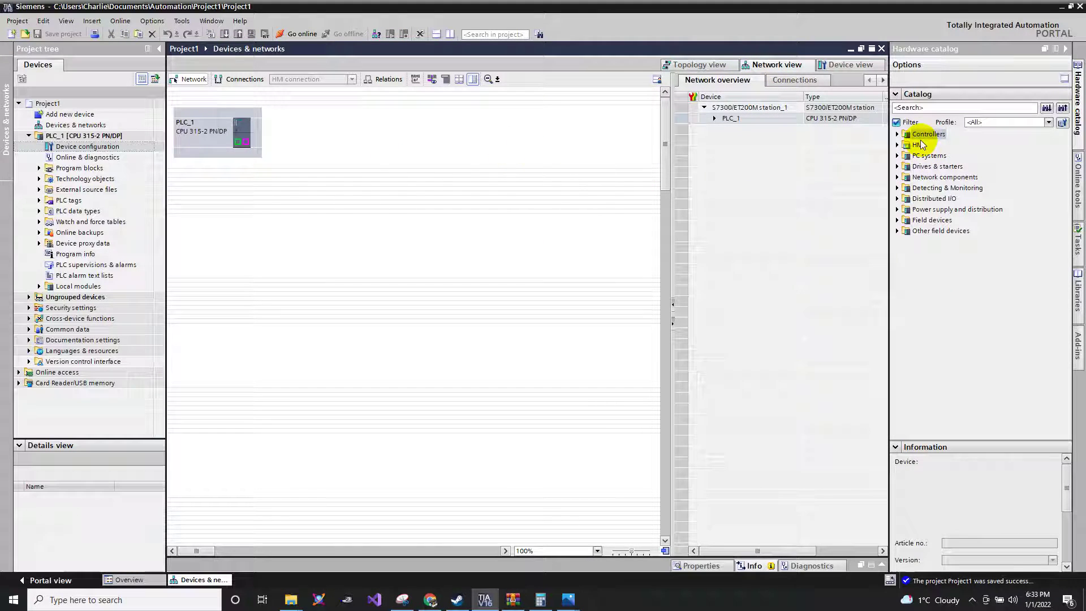
pyautogui.click(897, 135)
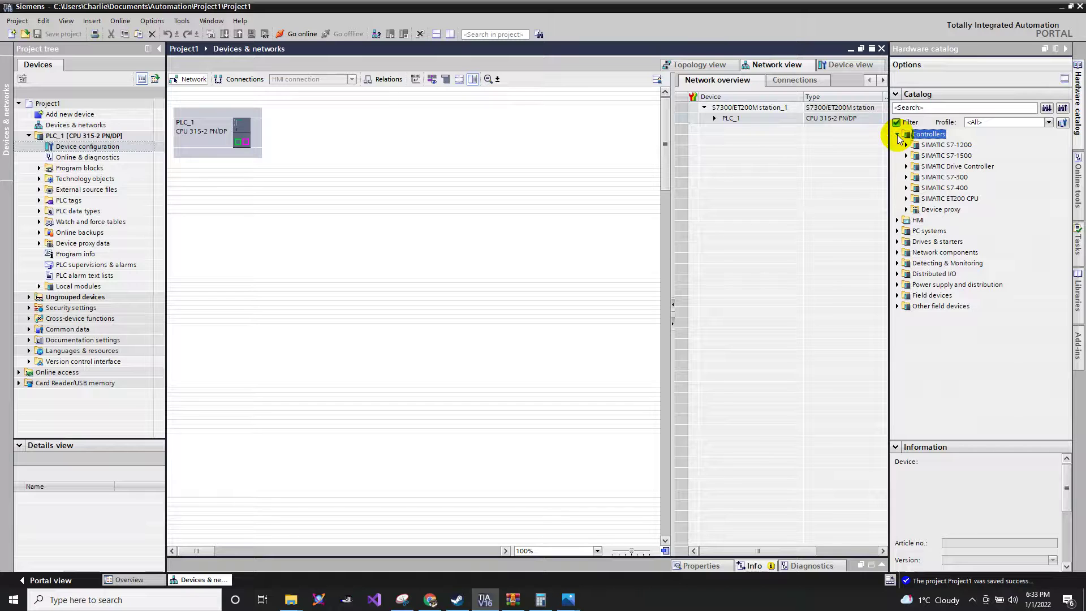
pyautogui.click(897, 134)
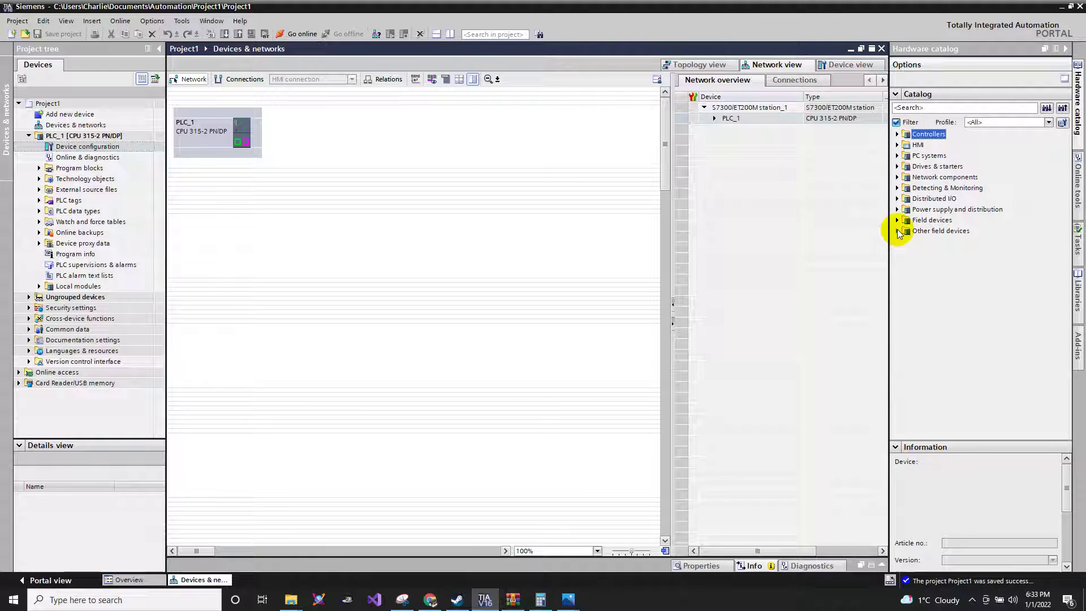
pyautogui.click(898, 231)
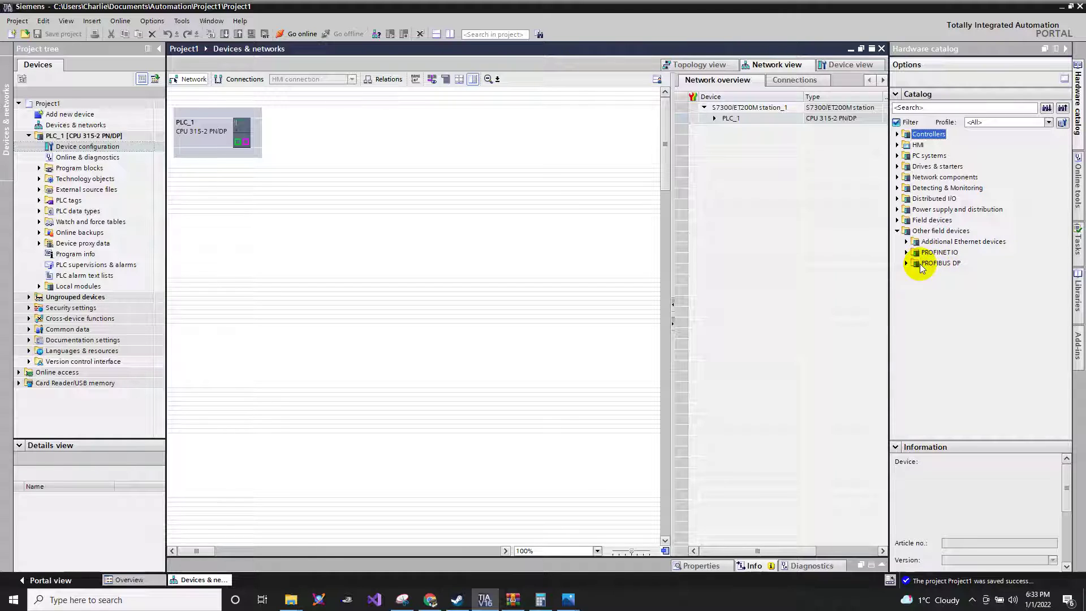
pyautogui.click(906, 264)
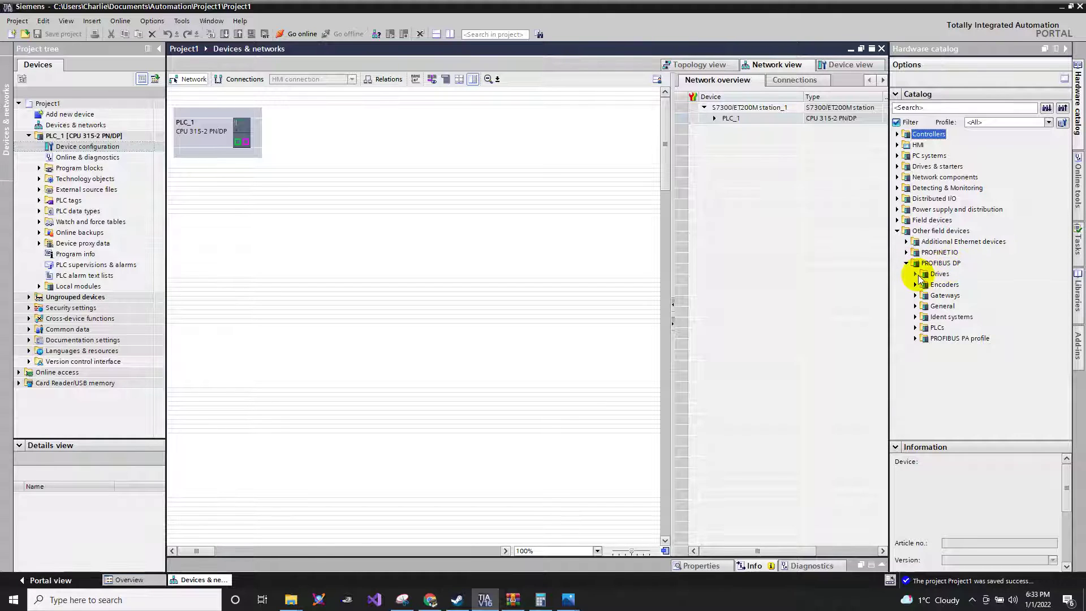
pyautogui.click(916, 274)
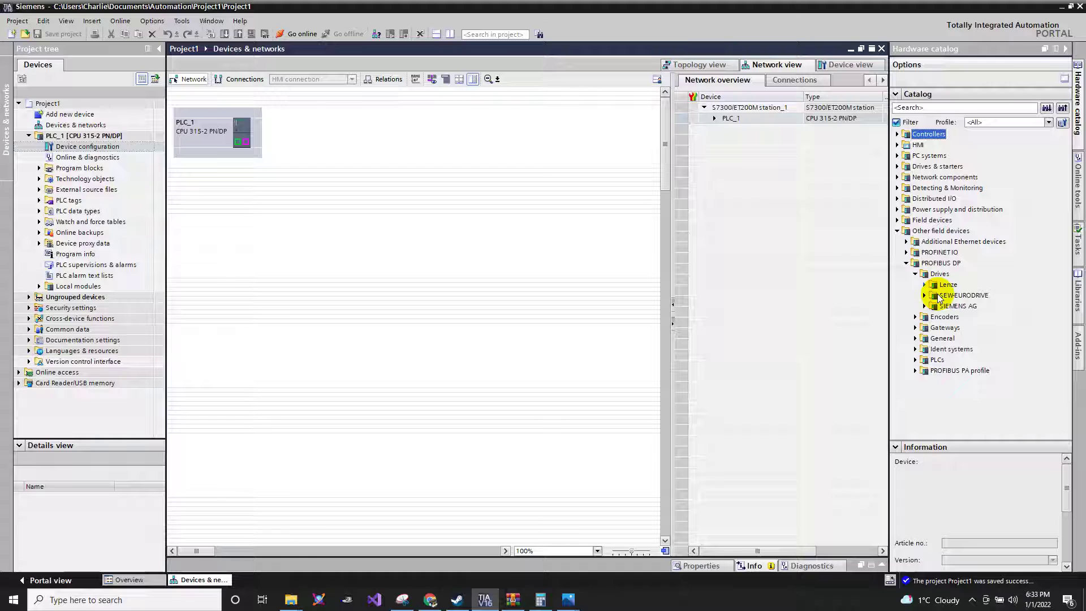
pyautogui.click(925, 296)
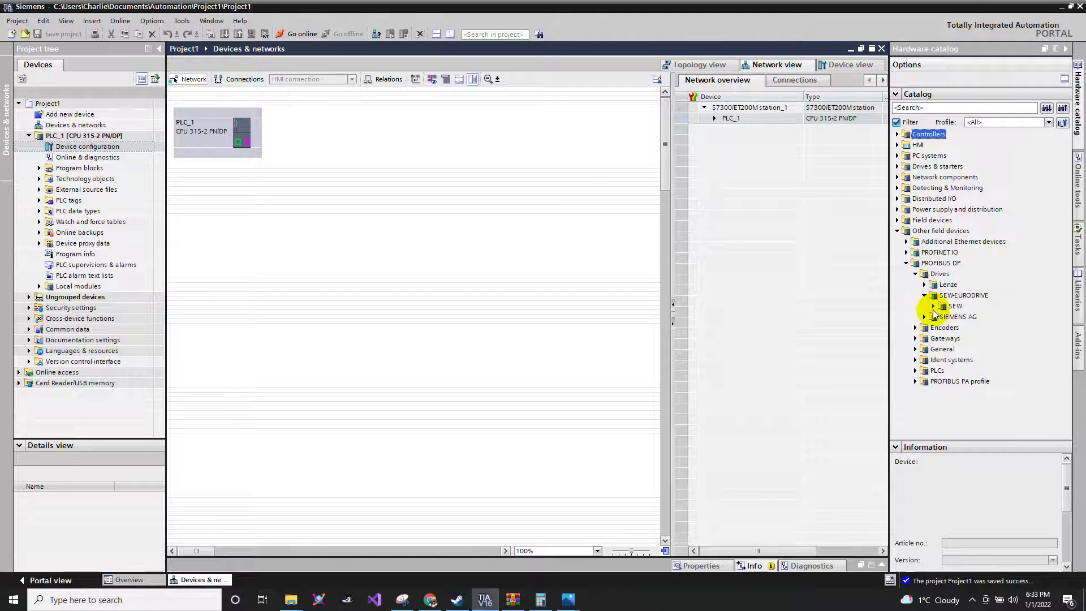
pyautogui.click(933, 307)
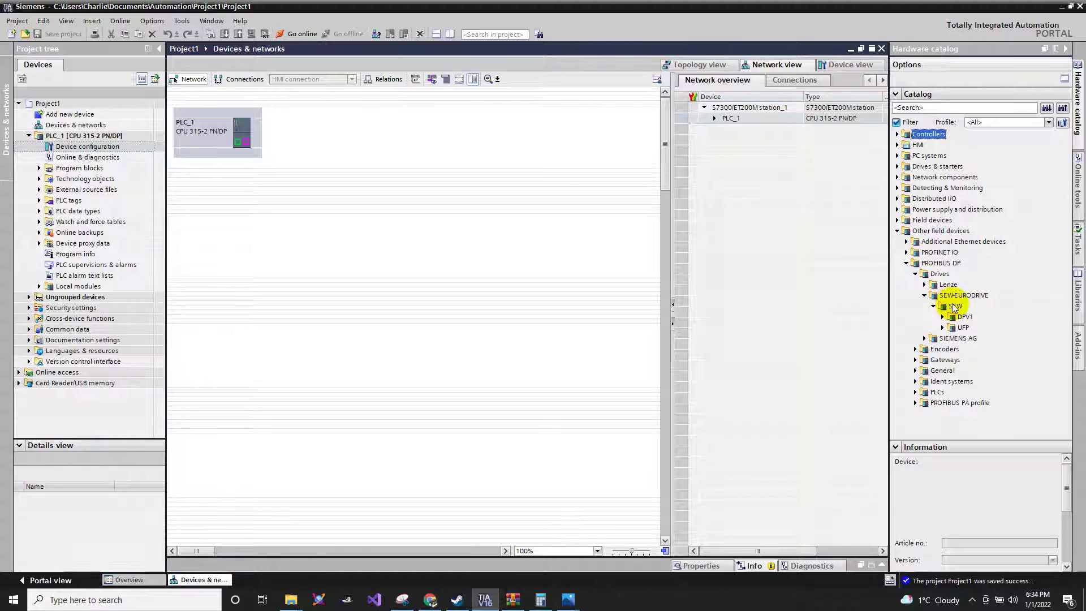
# Expand the DPV1 and UFP folders and select the UFP (DPV1) entry.
pyautogui.click(954, 306)
pyautogui.click(961, 295)
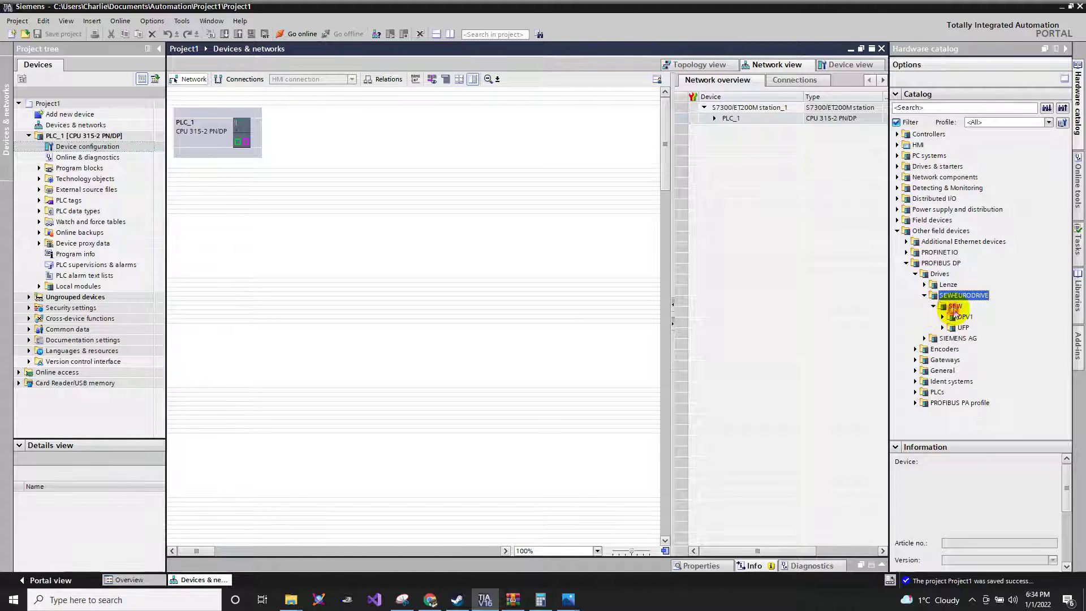
pyautogui.click(963, 318)
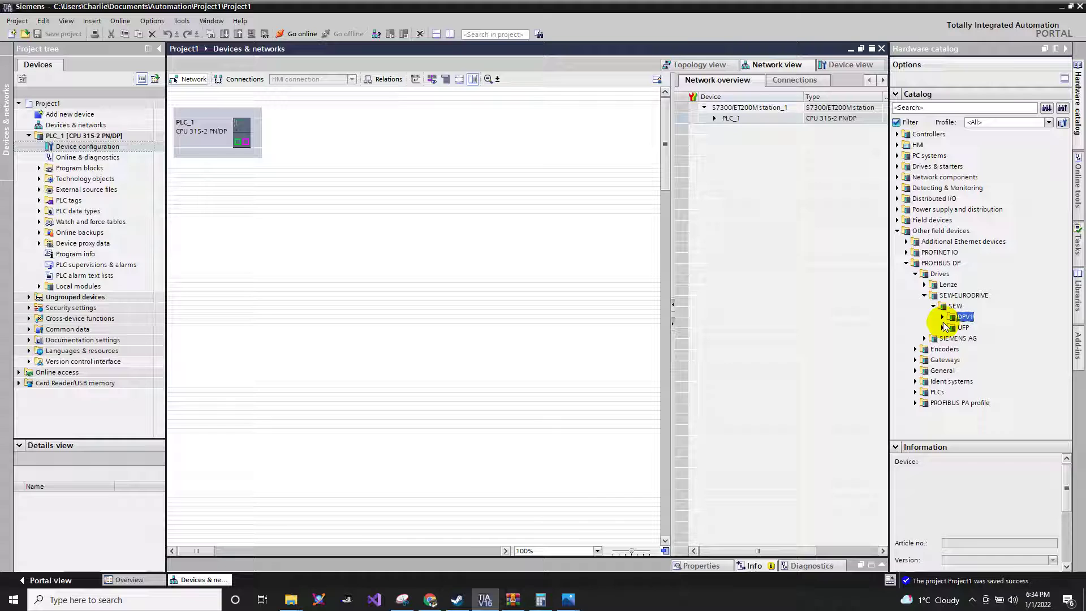
pyautogui.click(943, 327)
pyautogui.doubleClick(966, 317)
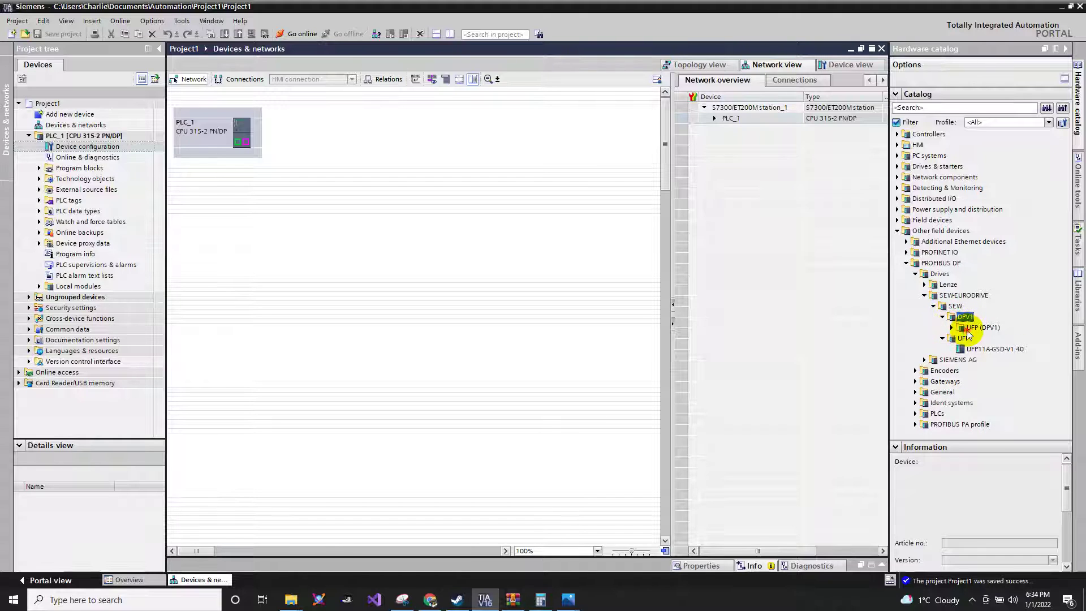
pyautogui.click(970, 330)
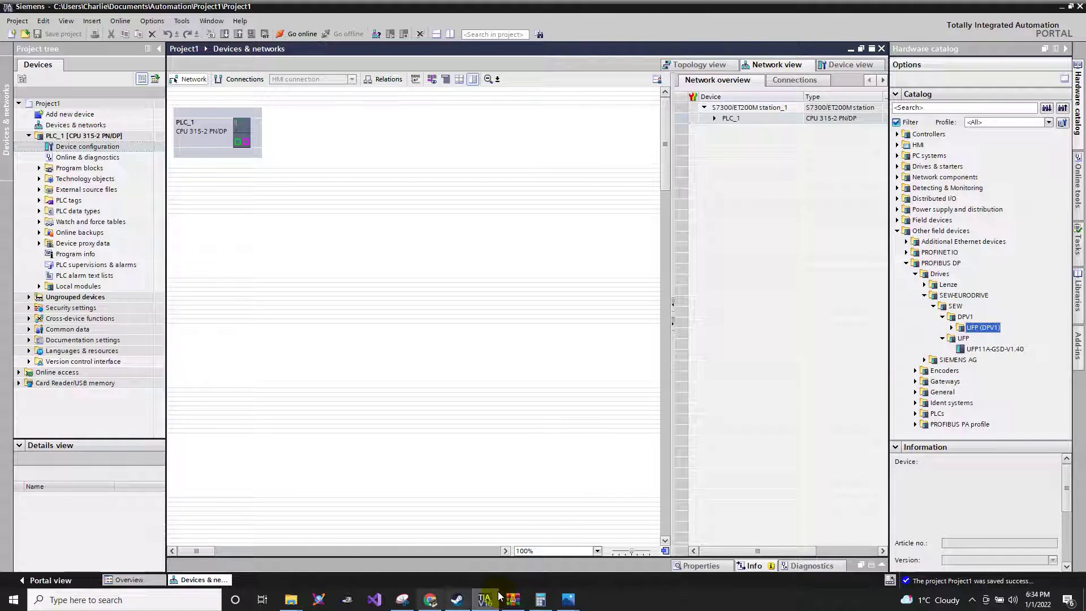
# Review the cover page of the PROFIBUS DP-V1 UFP11A manual in Chrome.
pyautogui.click(430, 600)
pyautogui.click(804, 7)
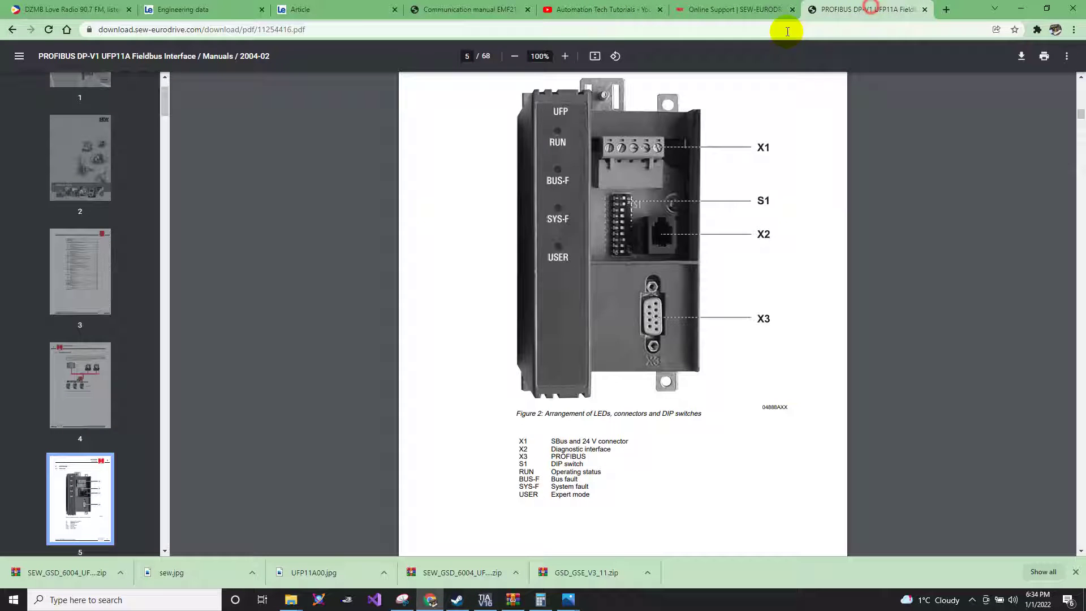
pyautogui.scroll(5, 1080, 242)
pyautogui.moveTo(1081, 103); pyautogui.dragTo(1074, 60)
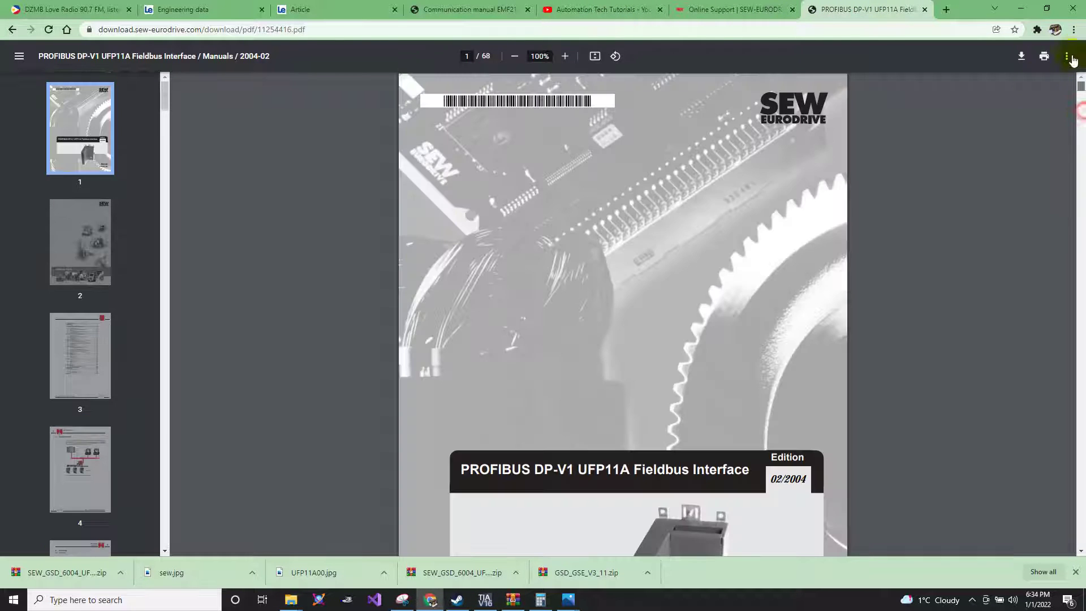
pyautogui.scroll(-3, 613, 202)
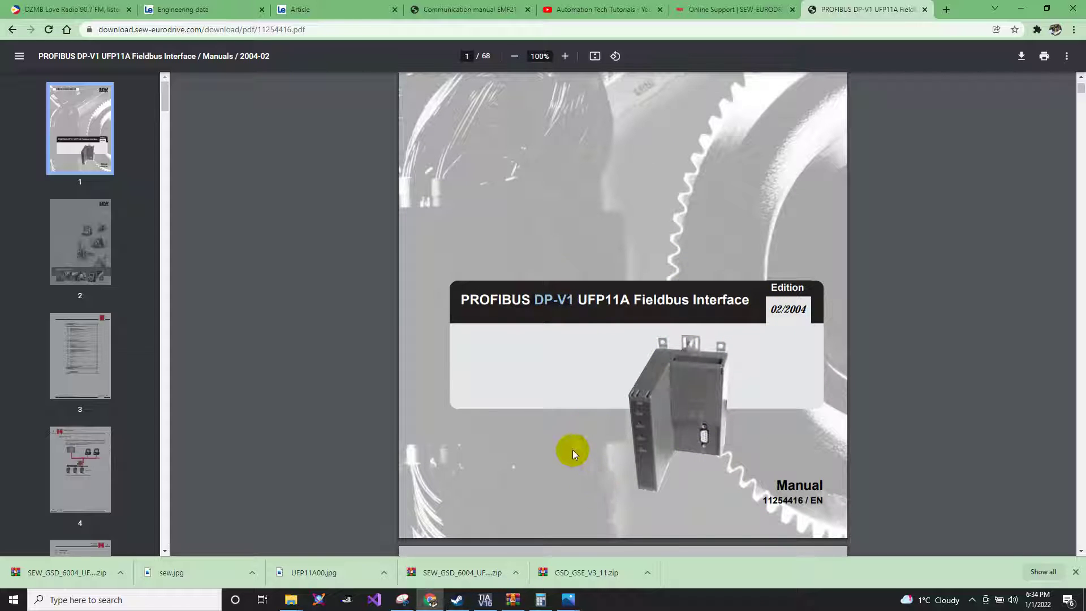
# Drag the UFP (DPV1) device onto the network canvas as Slave_1 beside PLC_1.
pyautogui.click(485, 599)
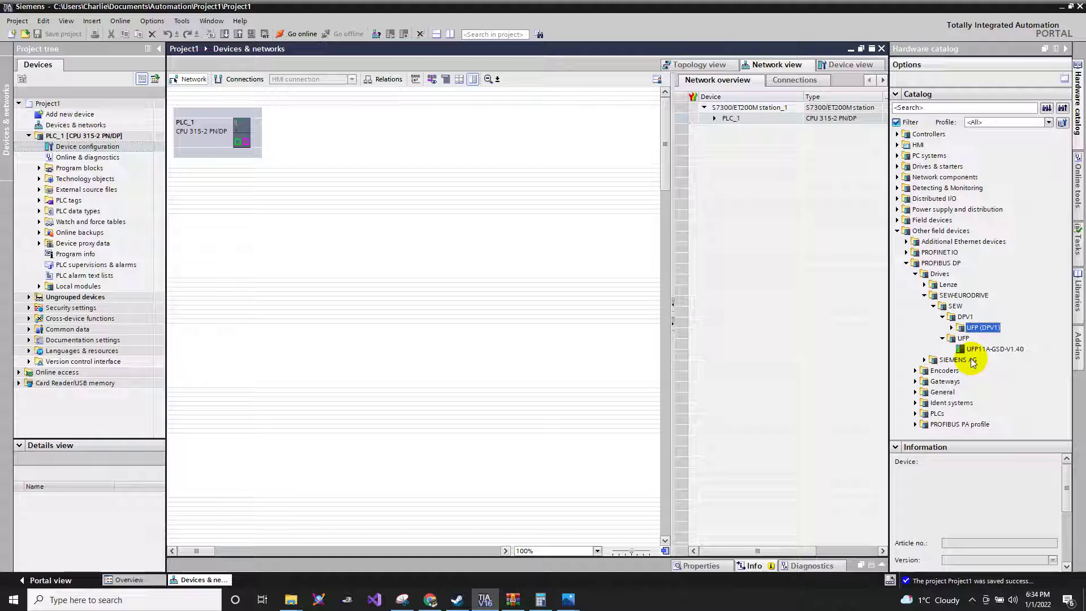
pyautogui.doubleClick(970, 328)
pyautogui.click(981, 338)
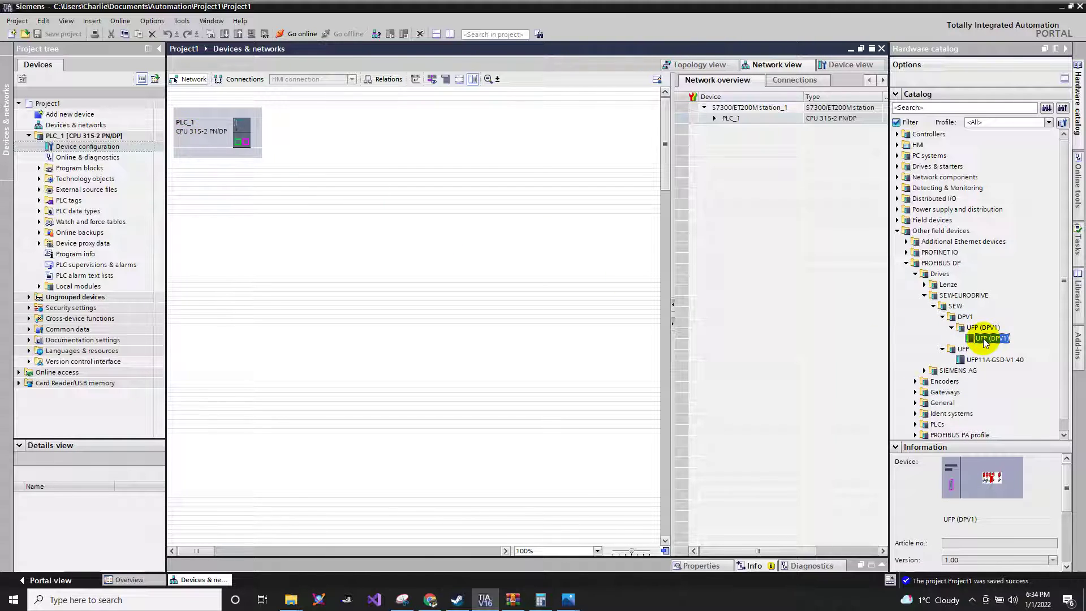
pyautogui.moveTo(983, 339); pyautogui.dragTo(376, 131)
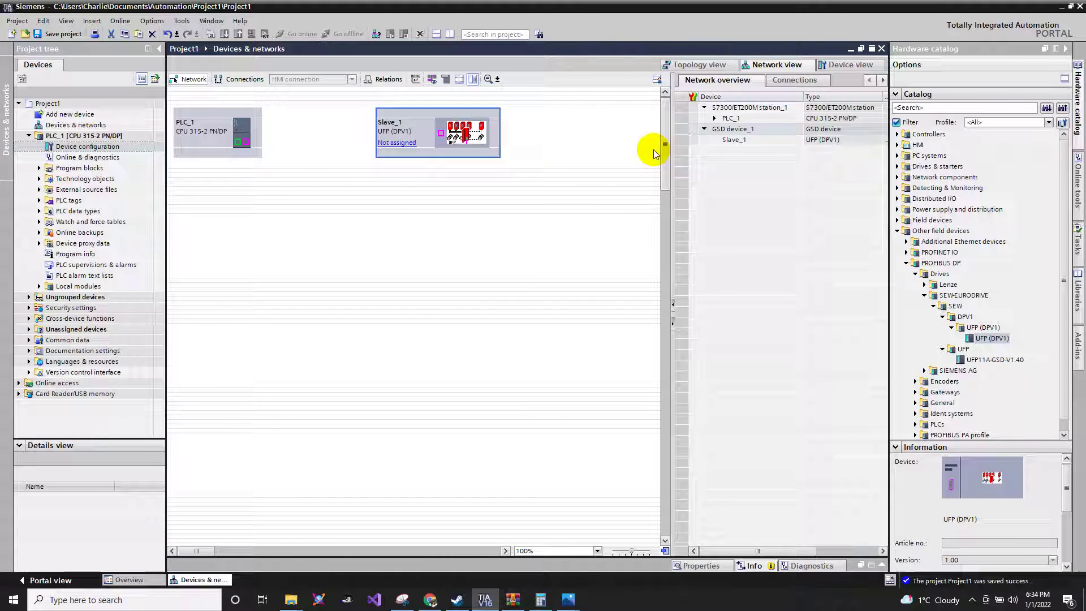
# Link Slave_1's DP port to PLC_1's DP interface as PLC_1.DP-Mastersystem (1).
pyautogui.click(315, 143)
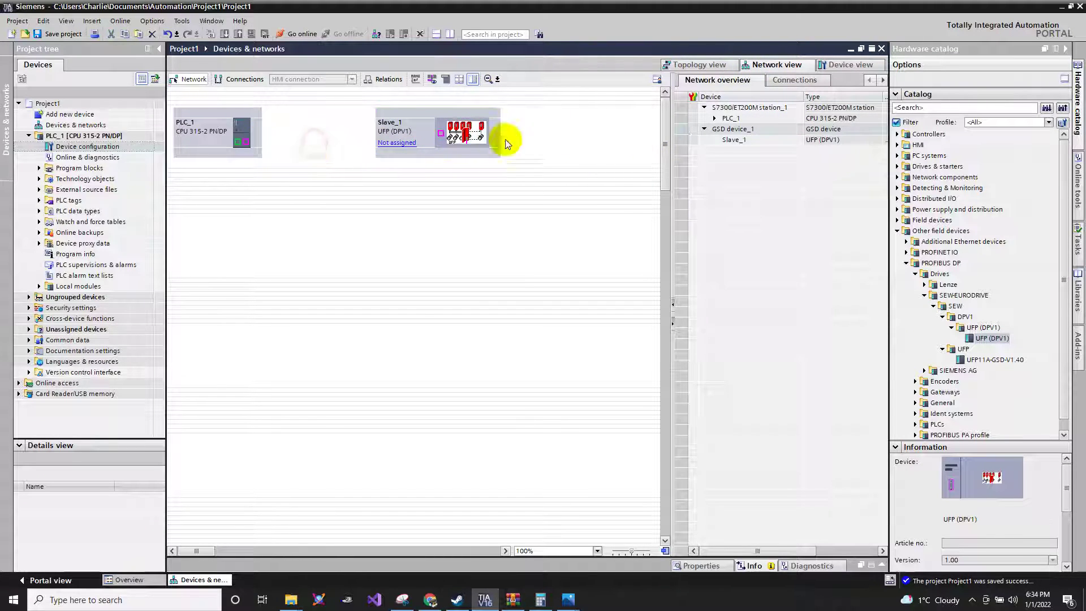
pyautogui.click(433, 127)
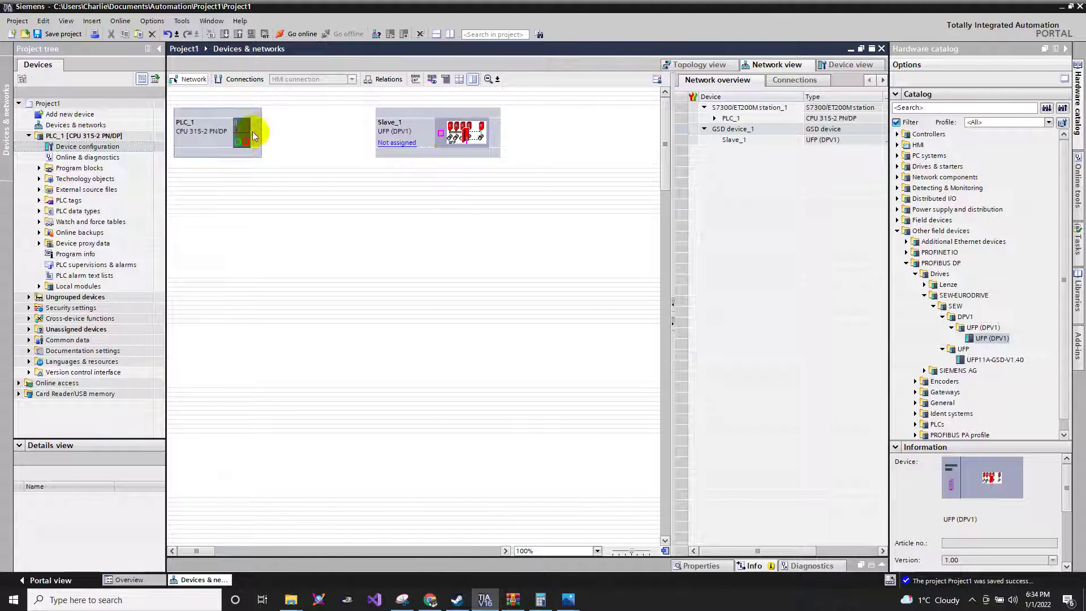
pyautogui.moveTo(246, 142); pyautogui.dragTo(440, 133)
pyautogui.click(346, 226)
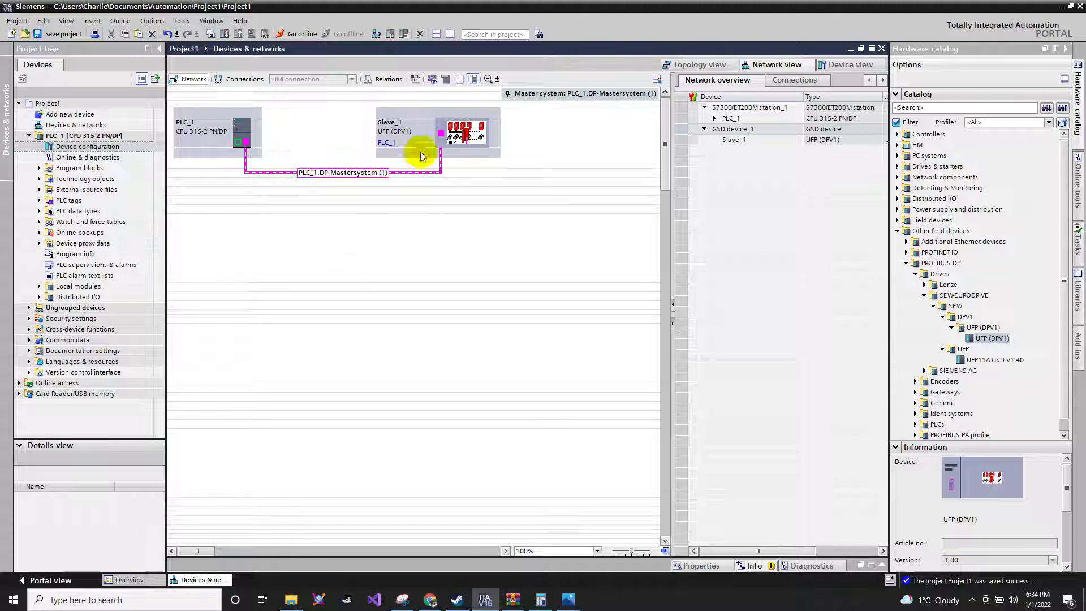
# Open Slave_1 in Device view and show its PROFIBUS address: 2 on PROFIBUS_1 at 1.5 Mbps.
pyautogui.doubleClick(442, 137)
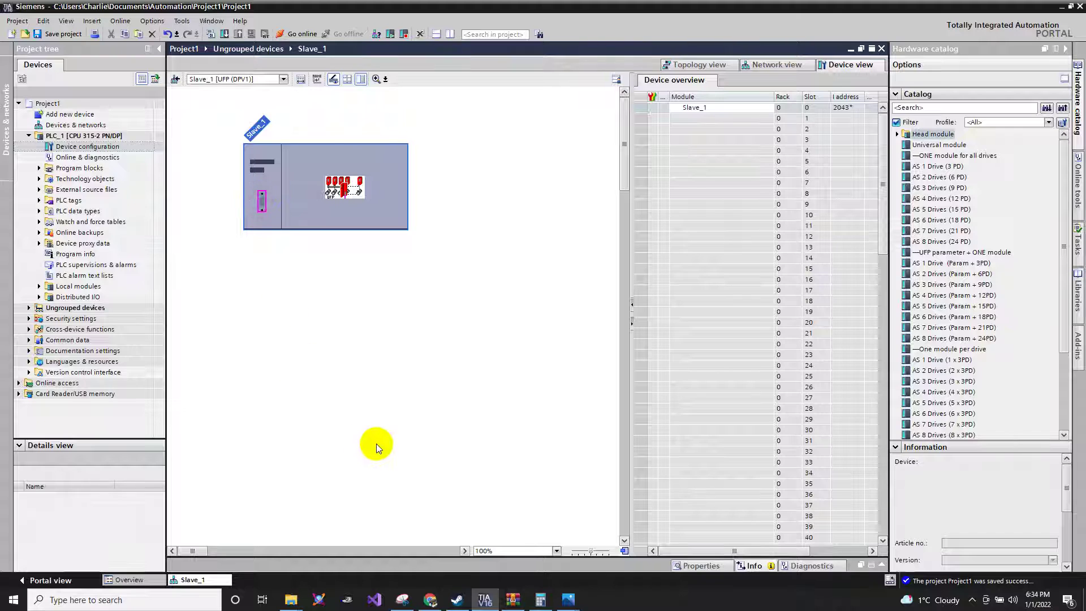
pyautogui.click(278, 555)
pyautogui.moveTo(285, 557); pyautogui.dragTo(289, 468)
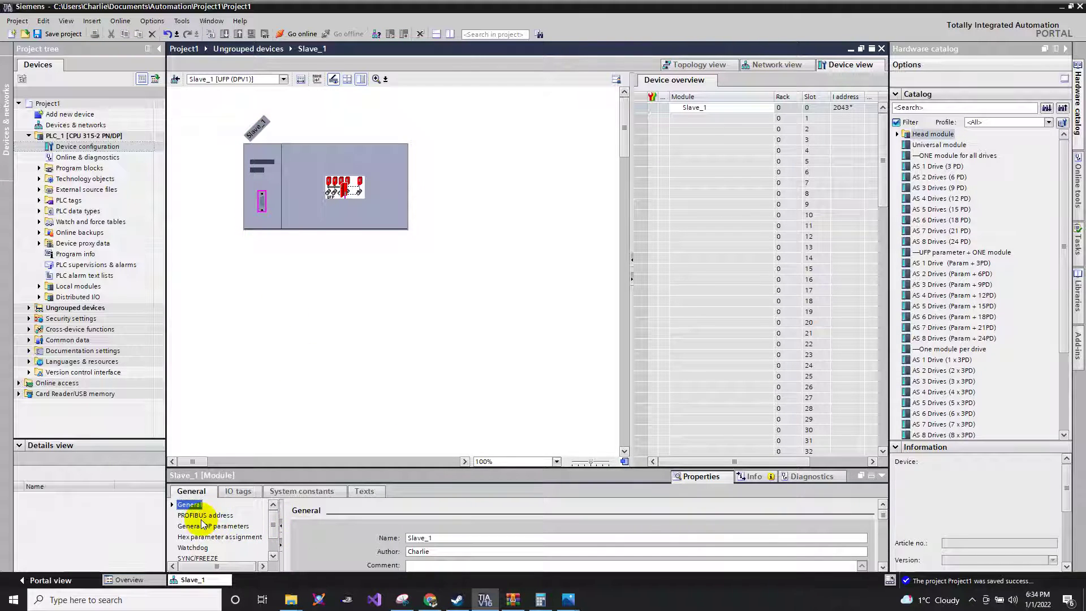
pyautogui.click(202, 517)
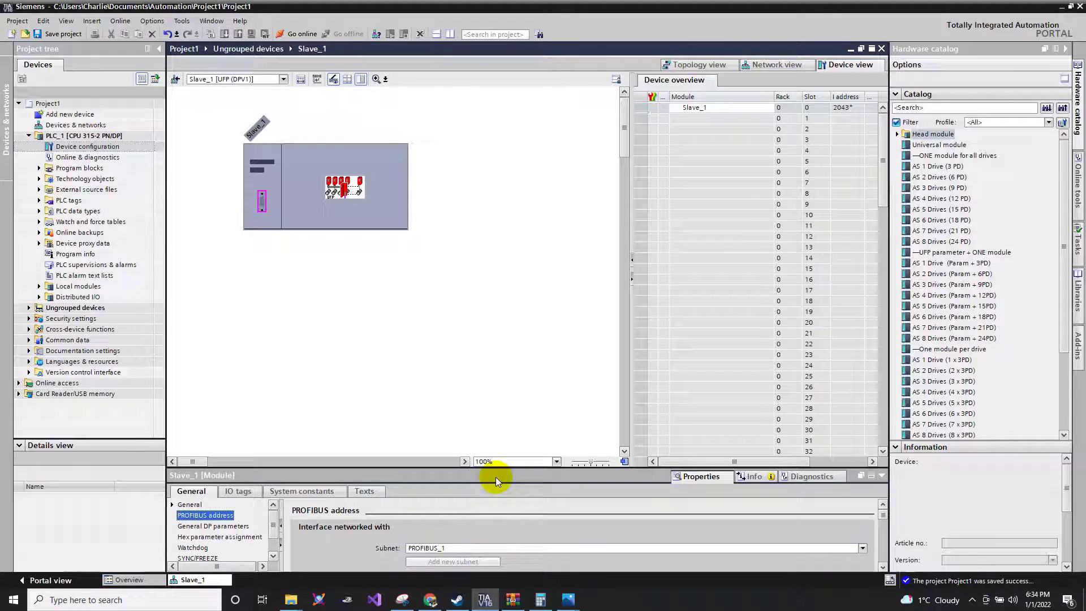
pyautogui.moveTo(484, 465); pyautogui.dragTo(486, 430)
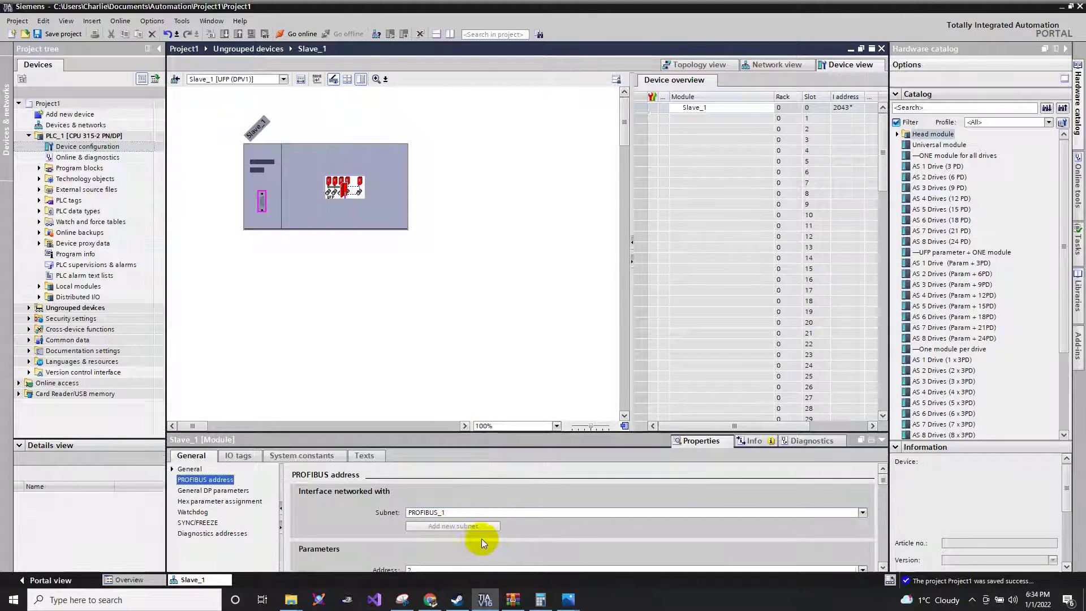
pyautogui.scroll(-3, 481, 539)
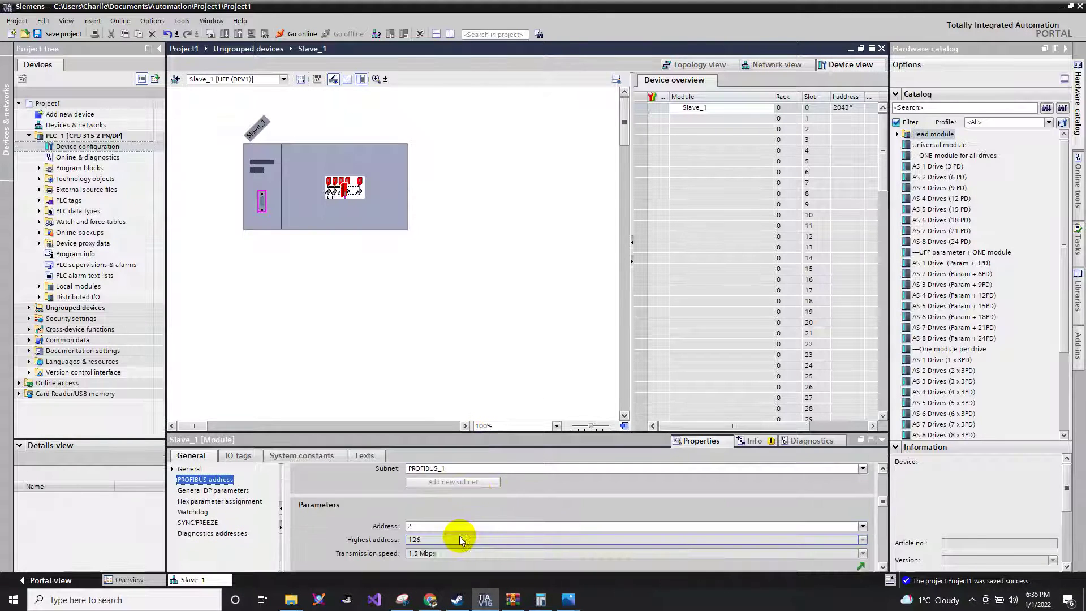
pyautogui.click(414, 526)
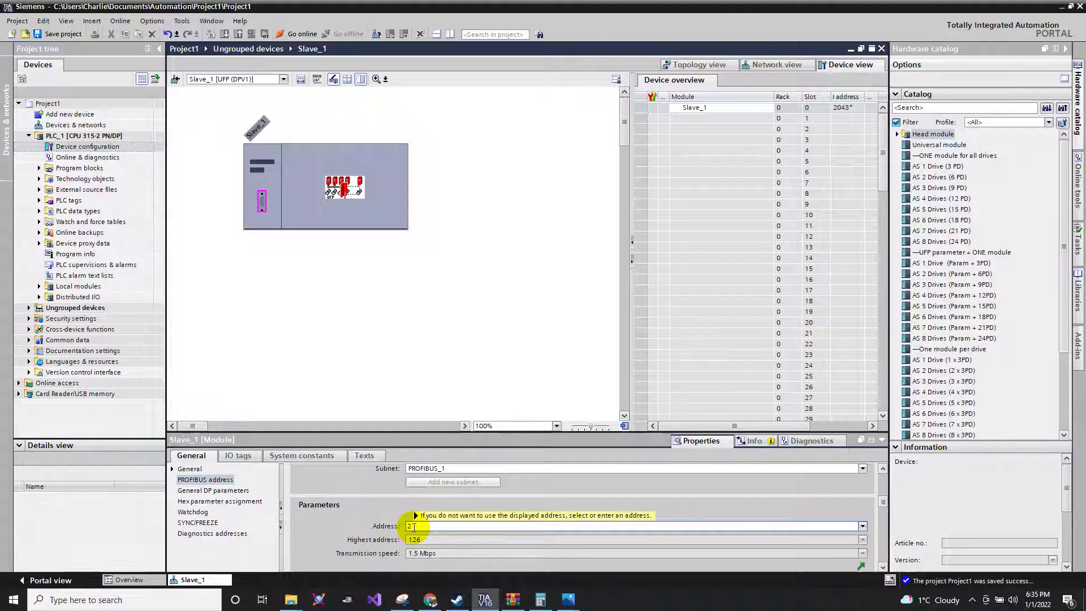
pyautogui.moveTo(428, 605)
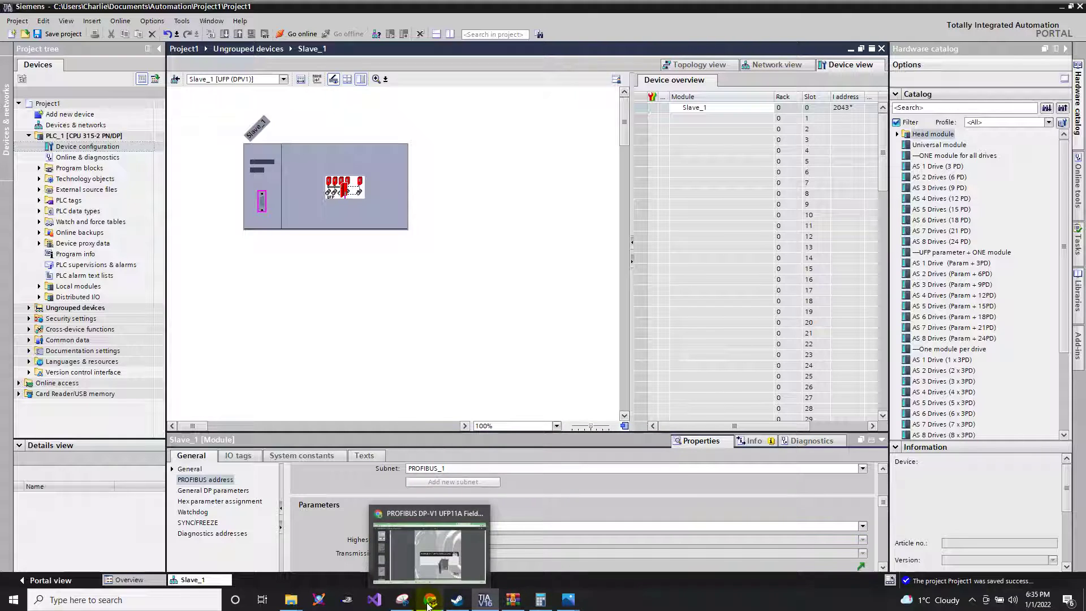
pyautogui.click(434, 604)
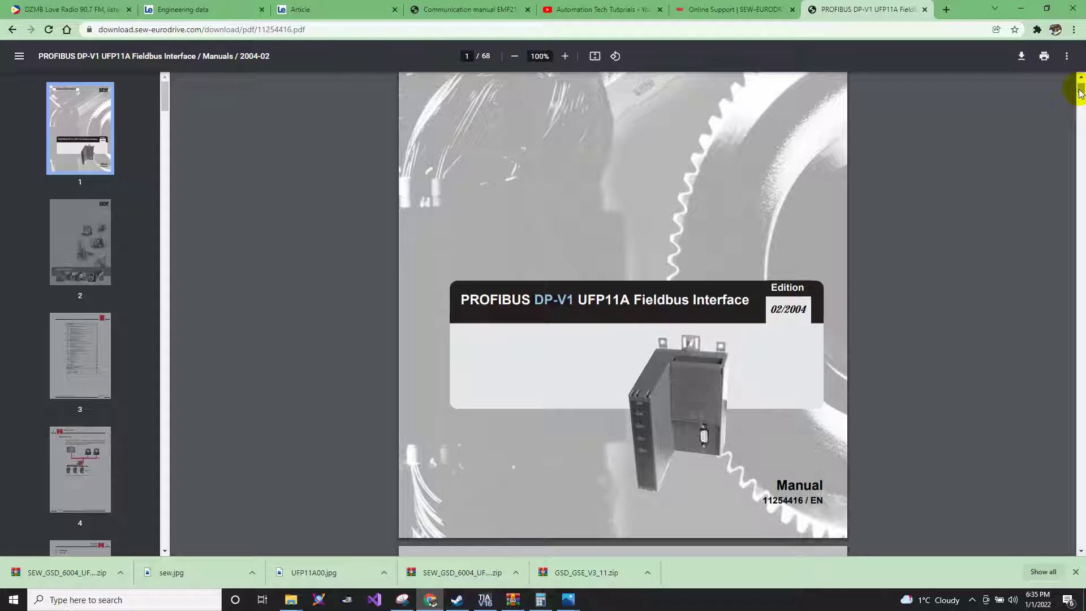
pyautogui.scroll(-3, 1080, 93)
pyautogui.scroll(-5, 92, 387)
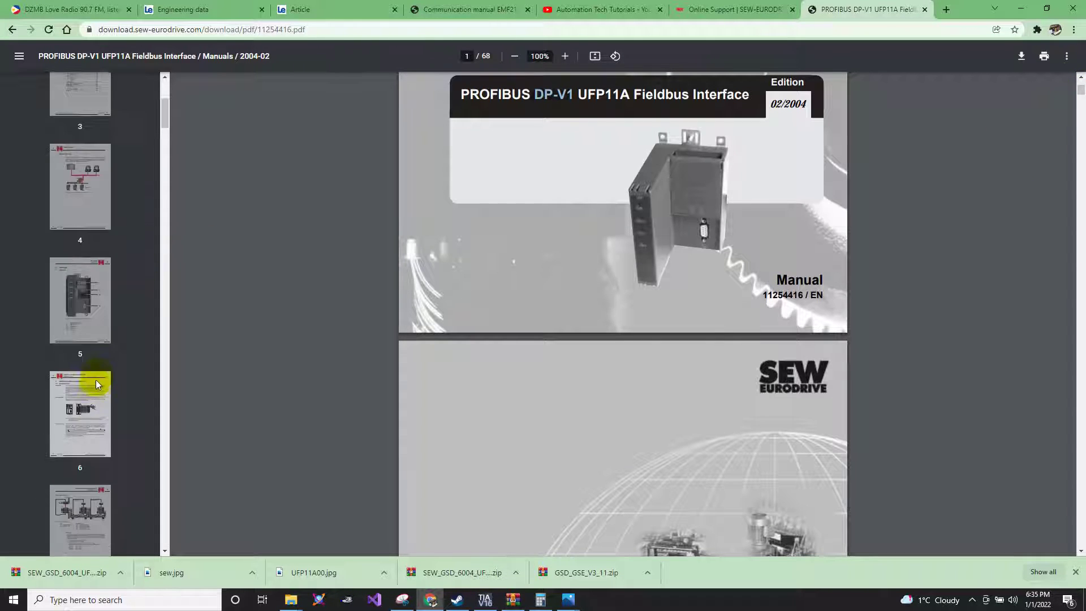
pyautogui.click(82, 270)
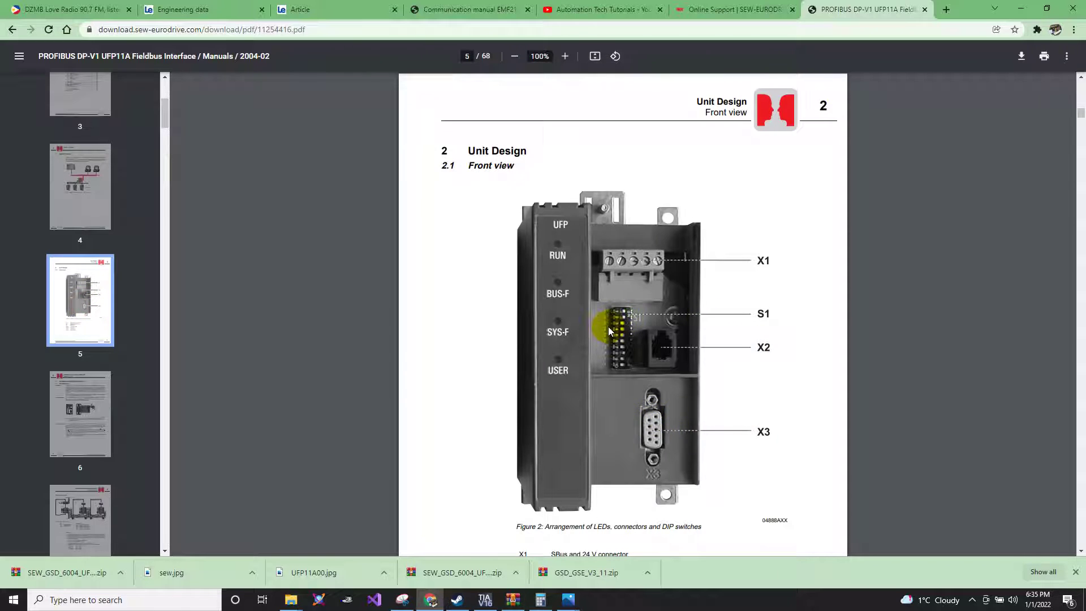
pyautogui.scroll(-3, 650, 323)
pyautogui.scroll(2, 645, 216)
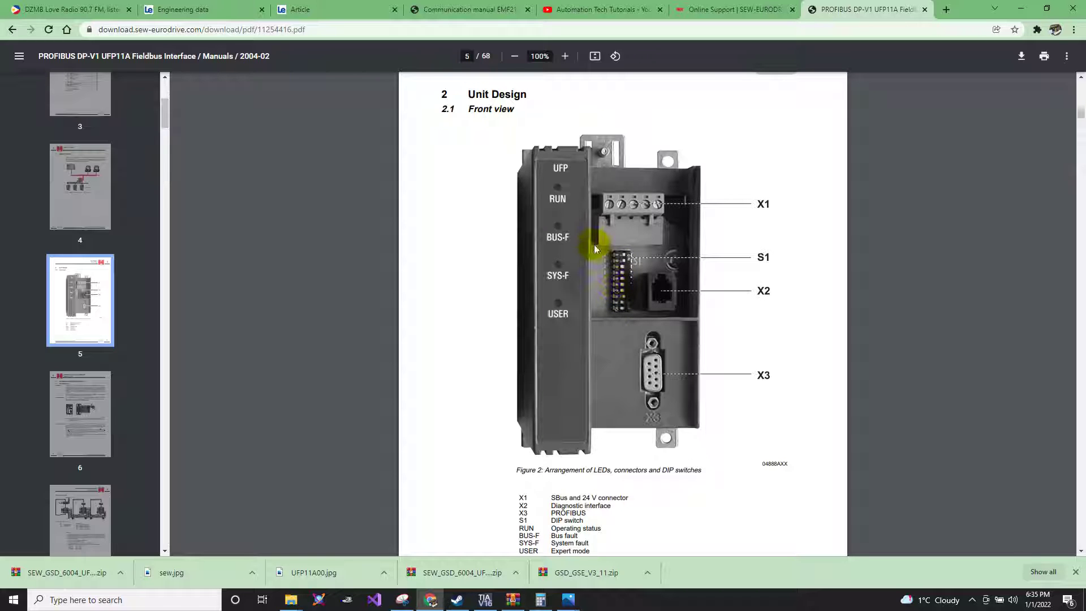
pyautogui.click(1018, 9)
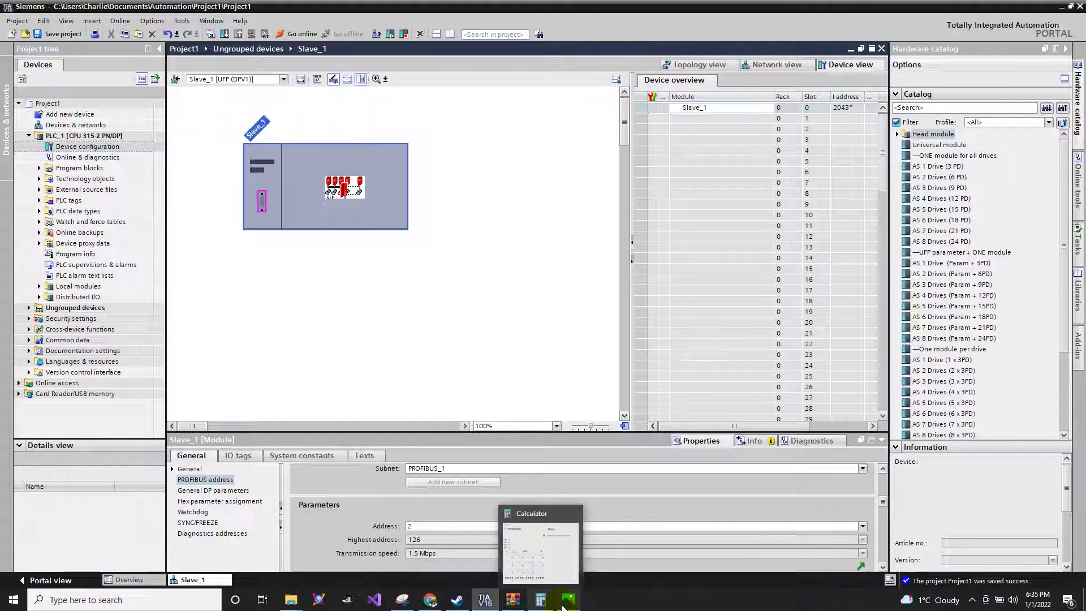
pyautogui.click(402, 600)
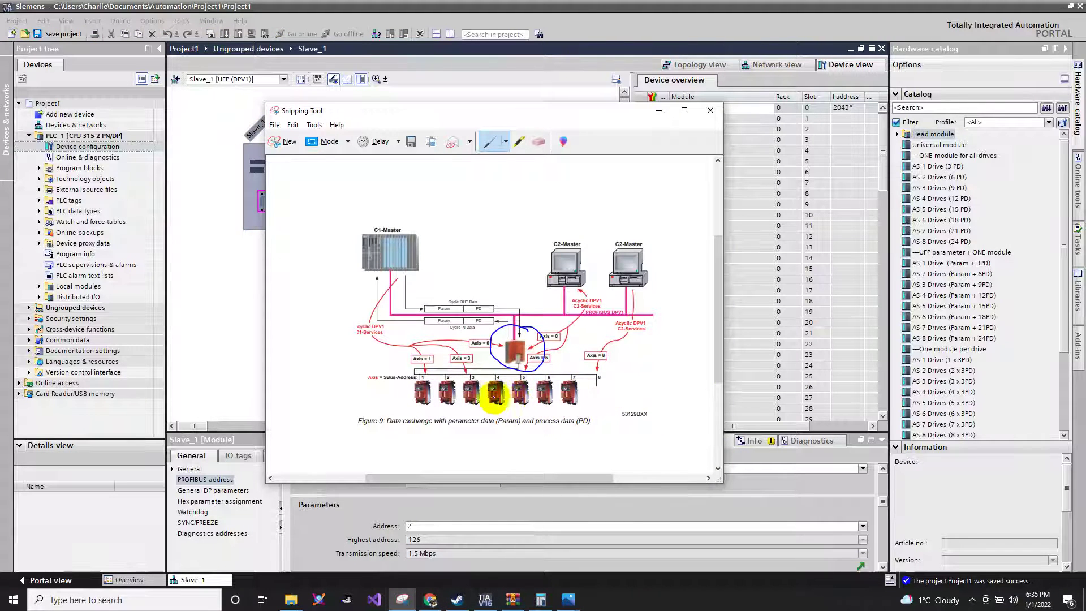
pyautogui.click(657, 112)
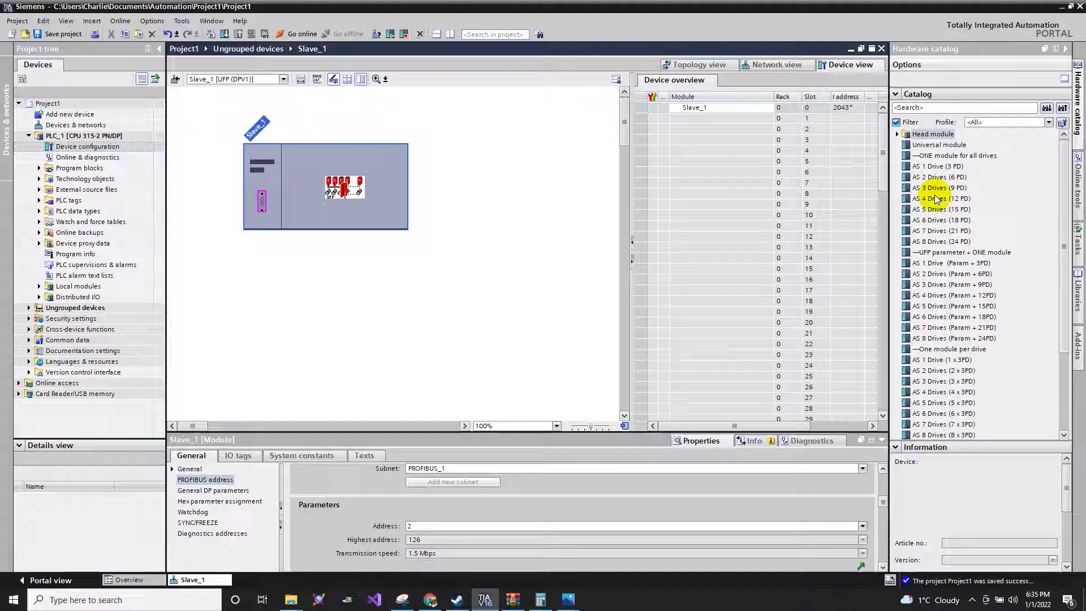
# Insert AS 7 Drives (7 x 3PD) modules into Slave_1, filling slots 1–8 from input address 256.
pyautogui.click(917, 333)
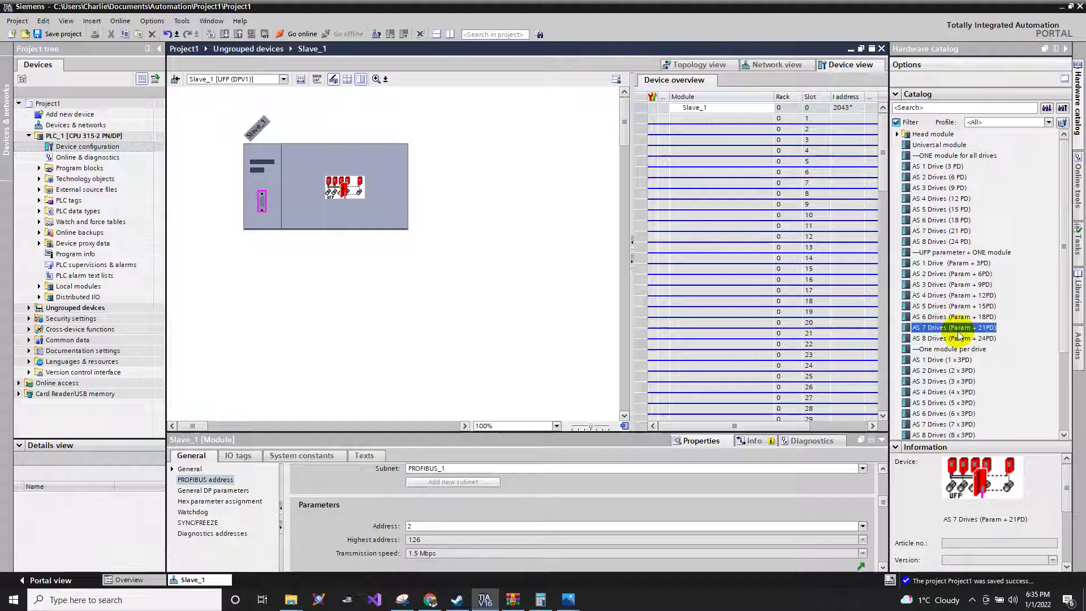
pyautogui.scroll(-3, 959, 335)
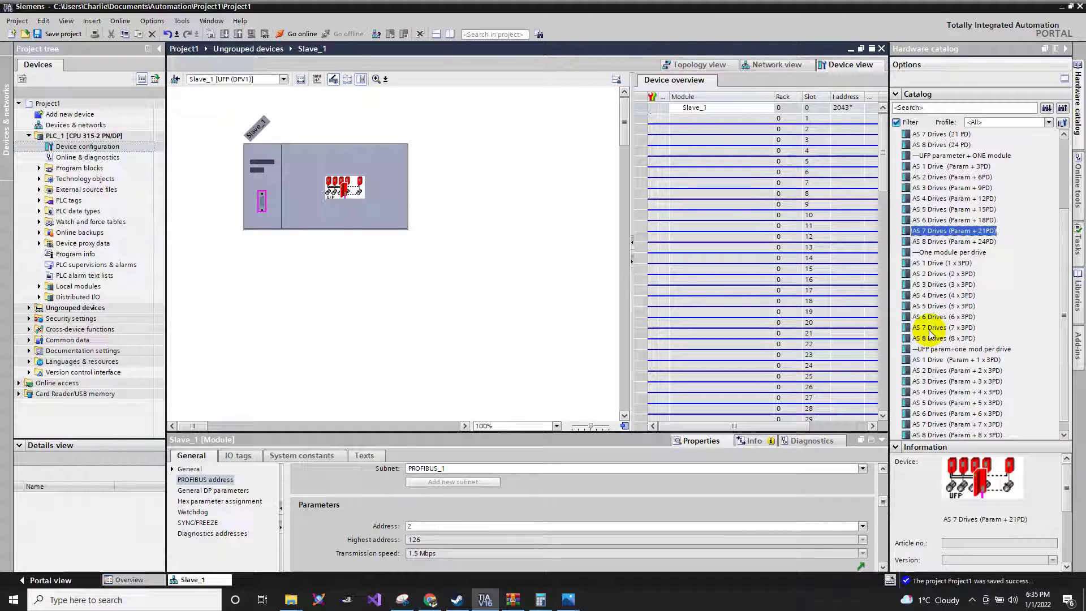
pyautogui.click(930, 327)
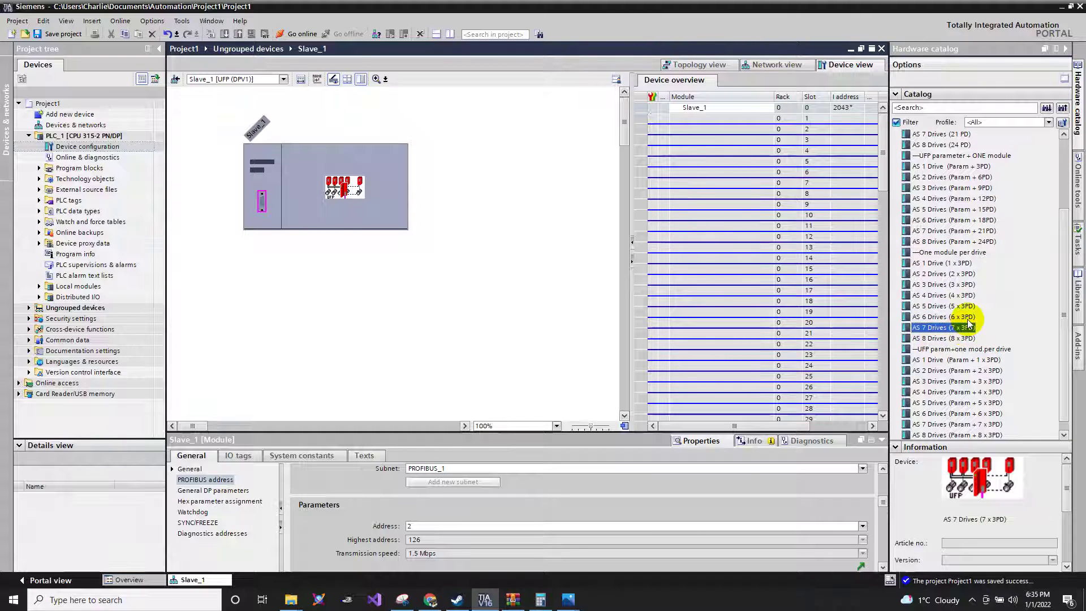
pyautogui.doubleClick(931, 333)
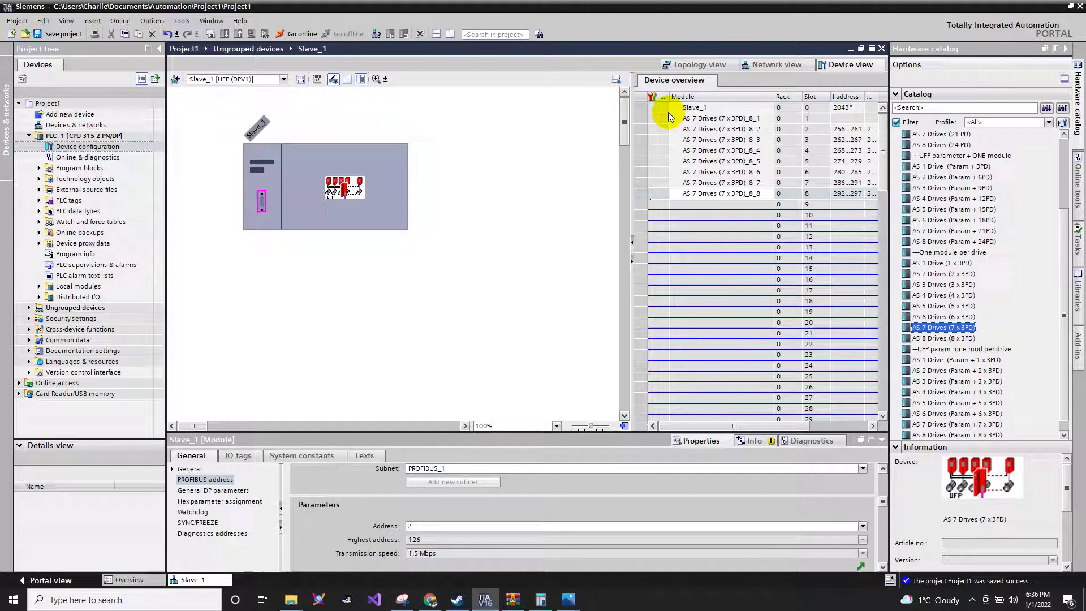
# Select drive modules _8_8 and _8_1, then drag the splitter to widen the device overview.
pyautogui.click(705, 120)
pyautogui.click(709, 193)
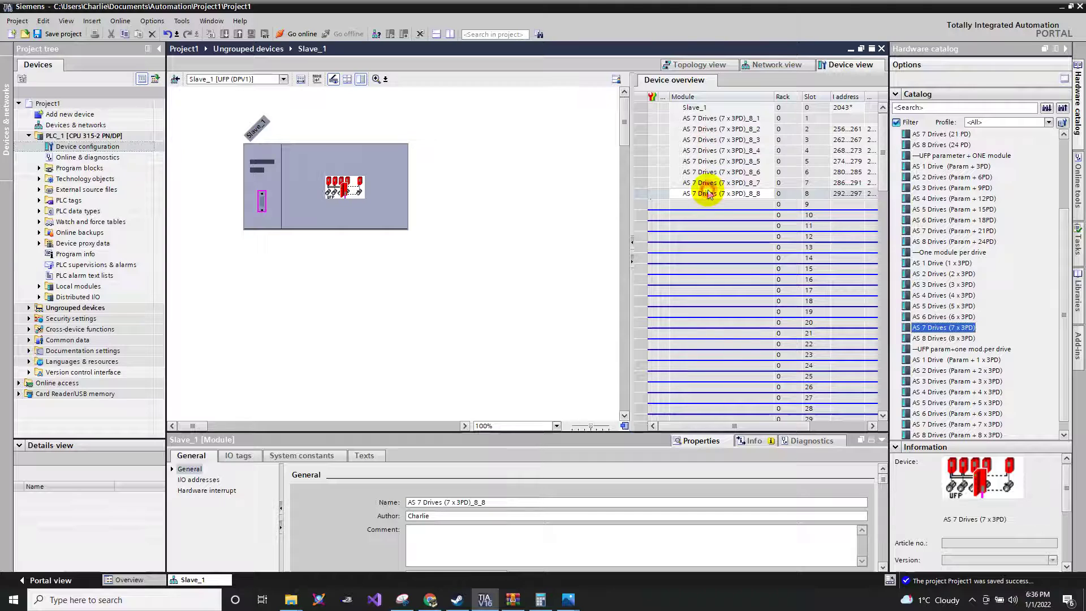
pyautogui.click(687, 118)
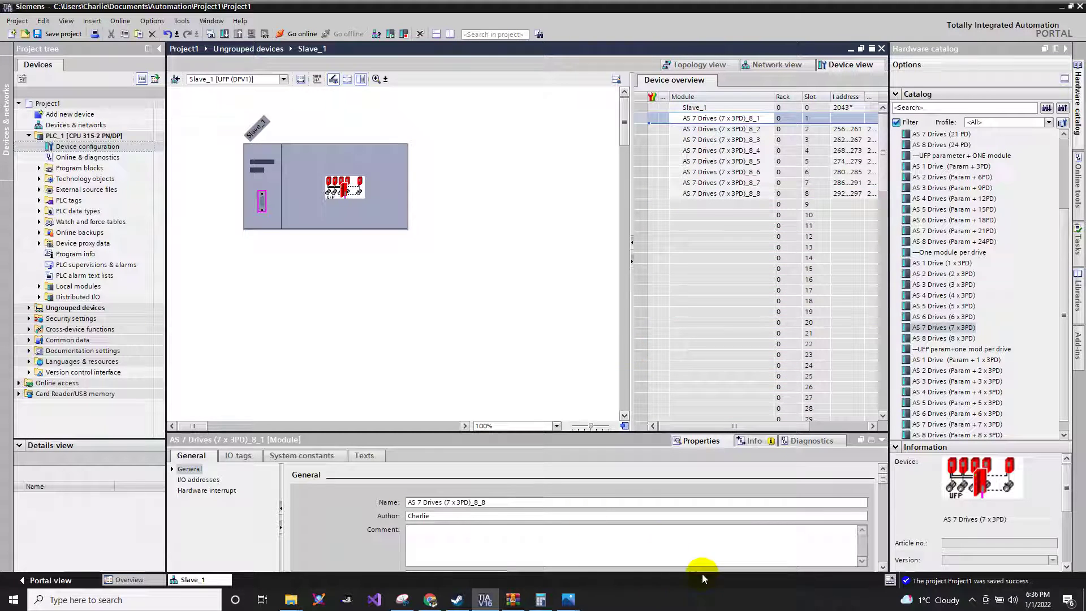
pyautogui.moveTo(629, 314); pyautogui.dragTo(547, 311)
# Check modules _8_2 through _8_8, confirming I/Q addresses 256..297 at six bytes each.
pyautogui.click(758, 129)
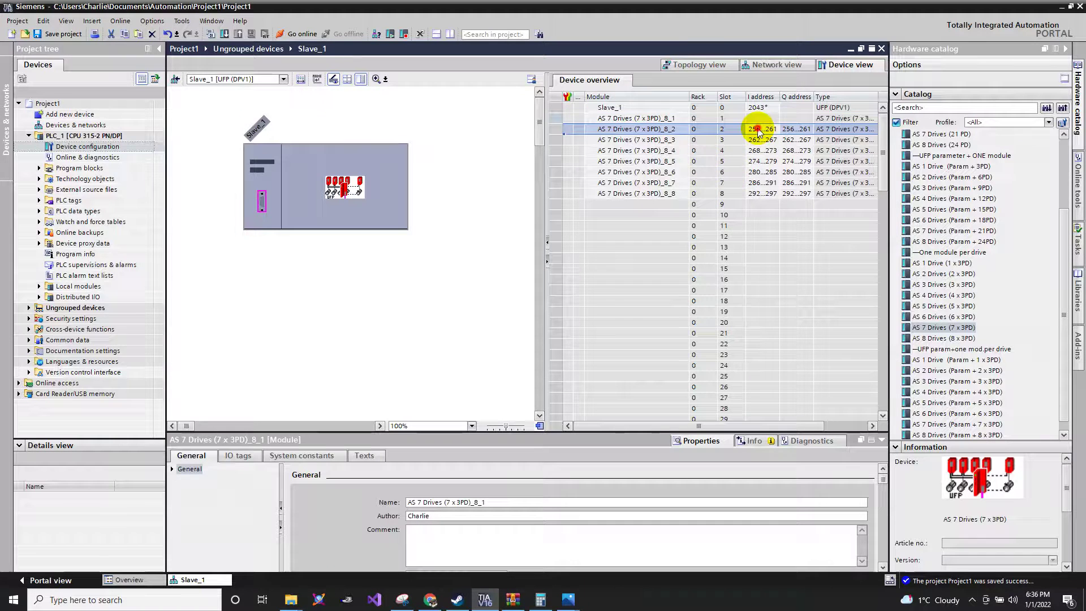
pyautogui.click(762, 140)
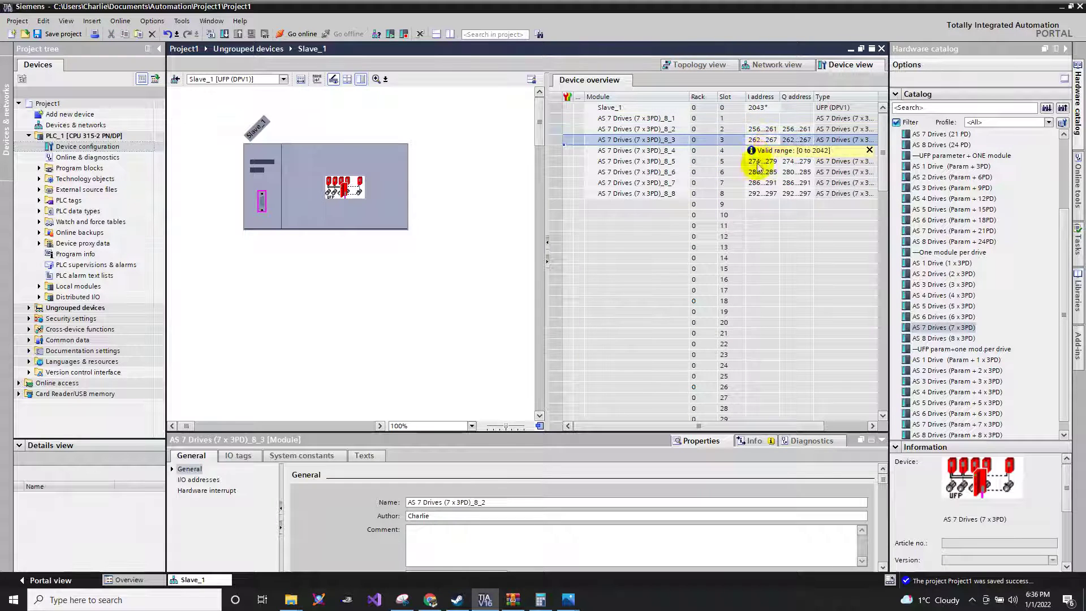
pyautogui.click(756, 151)
pyautogui.click(755, 162)
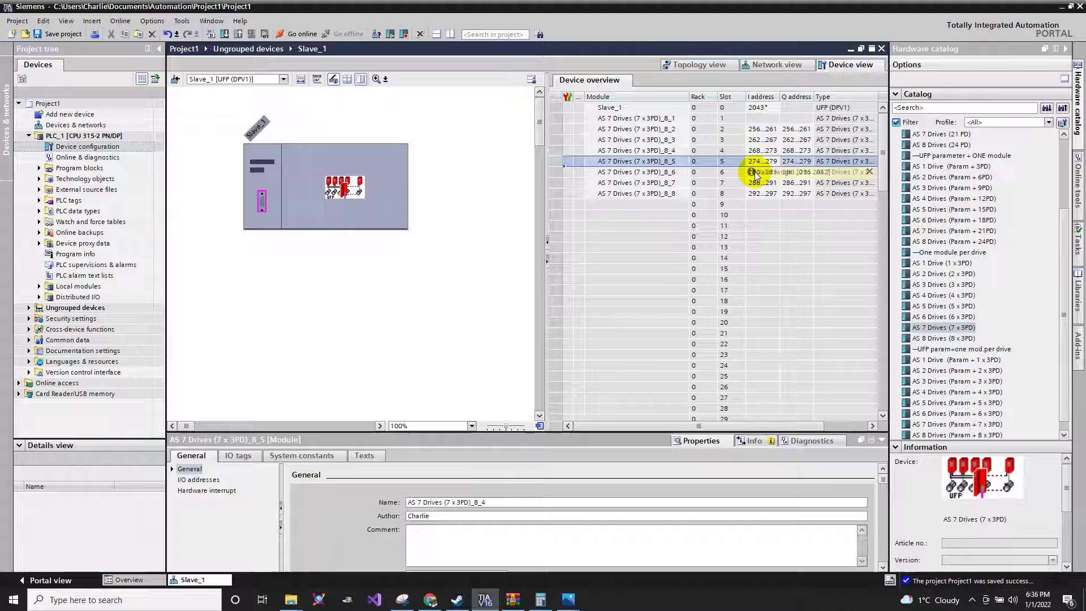
pyautogui.click(755, 172)
pyautogui.click(640, 185)
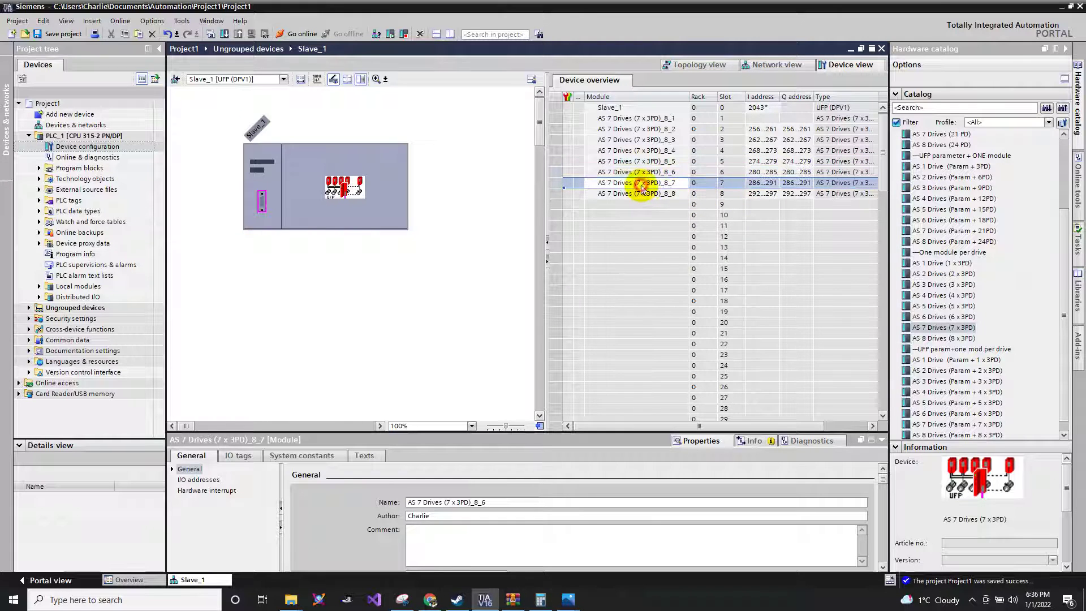
pyautogui.click(642, 194)
pyautogui.click(757, 182)
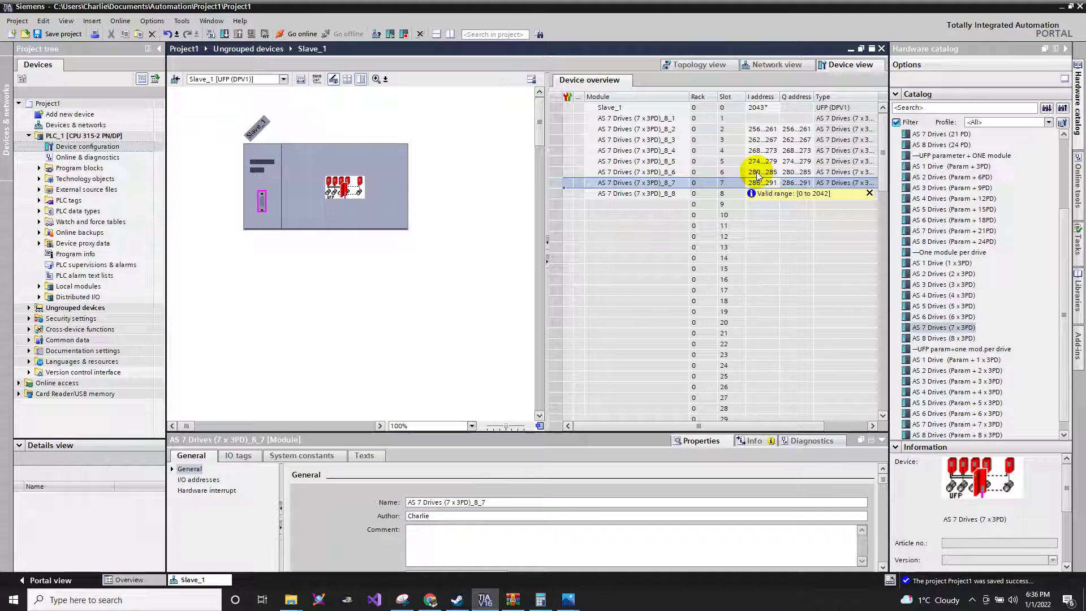
pyautogui.click(757, 173)
pyautogui.click(760, 161)
pyautogui.click(761, 152)
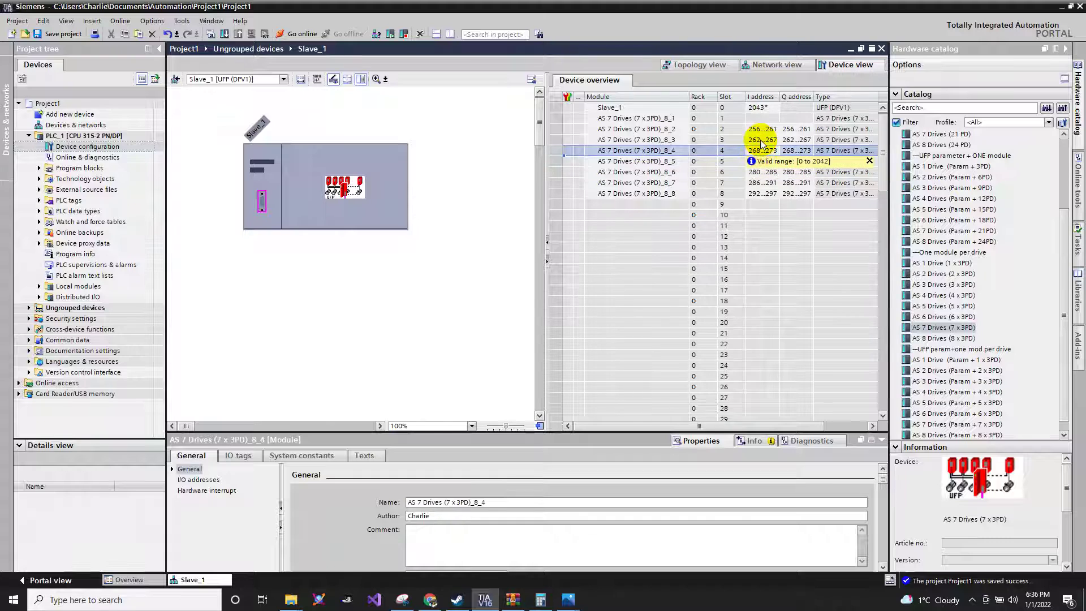
pyautogui.click(759, 139)
pyautogui.click(759, 129)
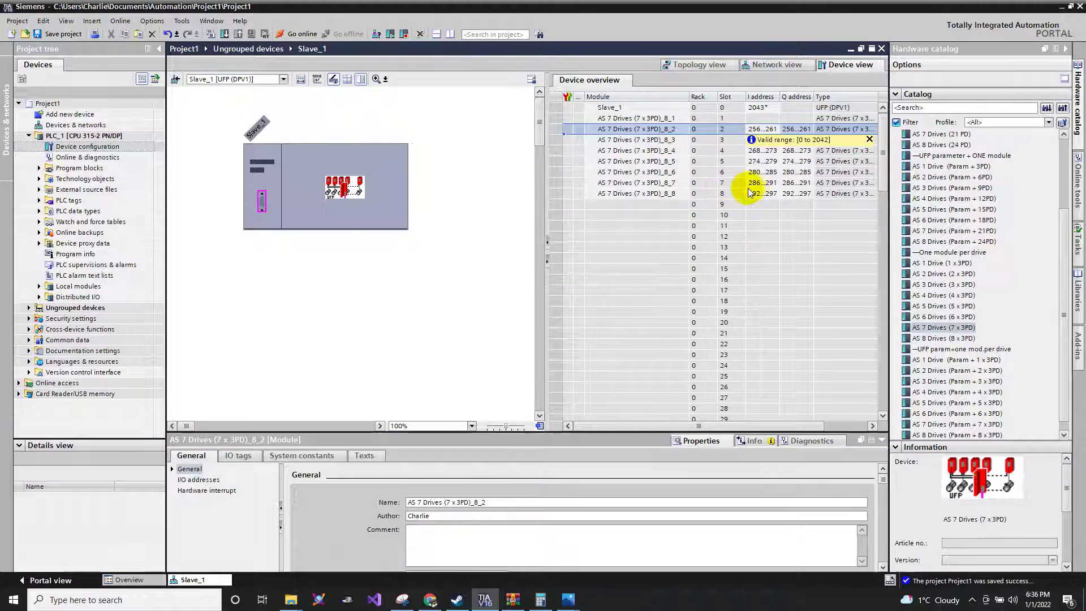
pyautogui.click(760, 172)
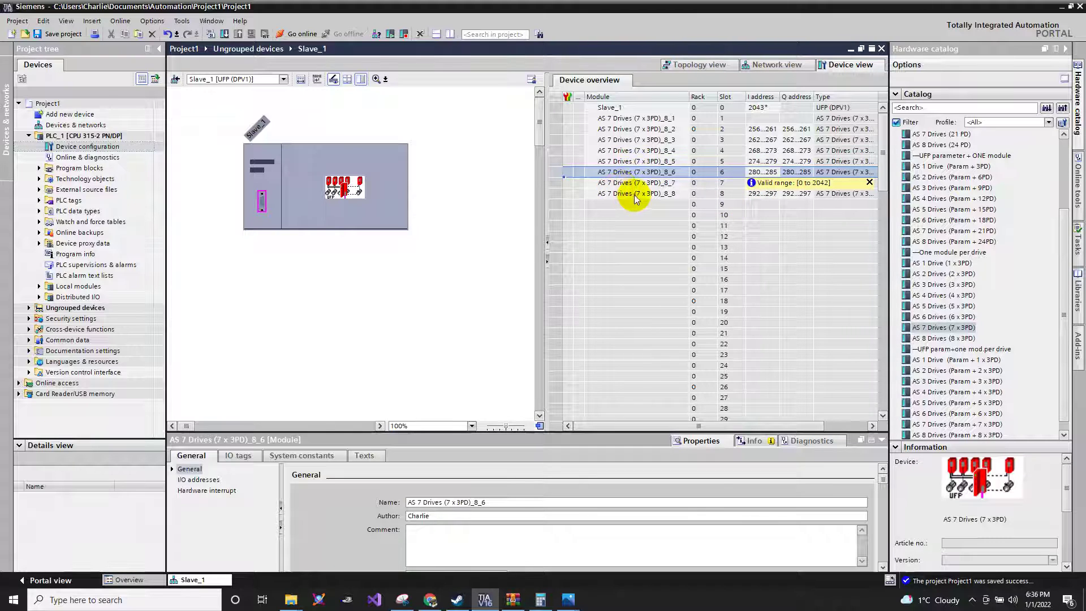
pyautogui.click(761, 194)
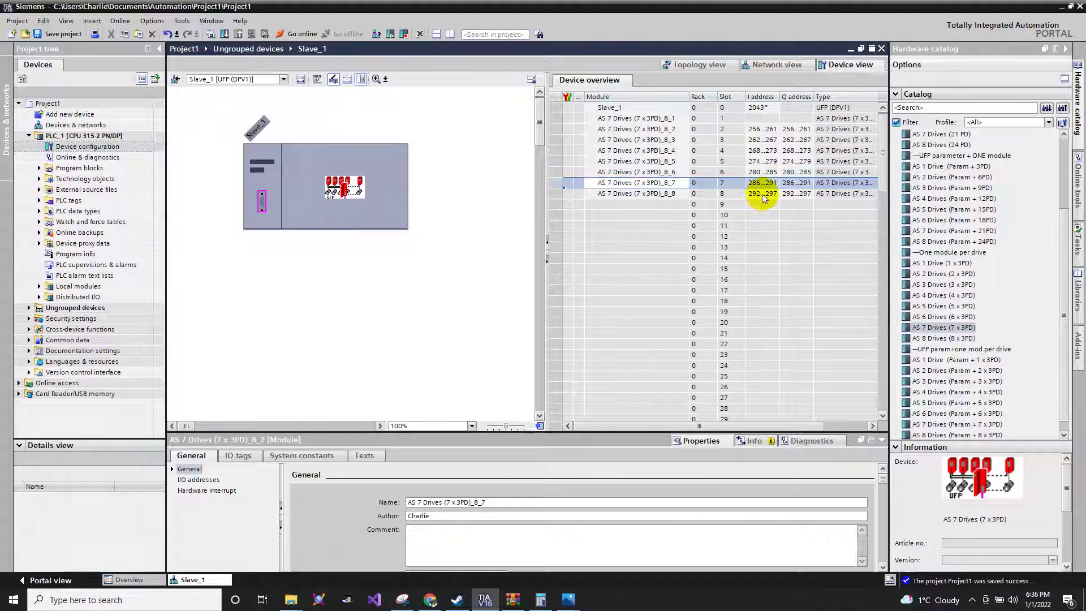
pyautogui.click(757, 140)
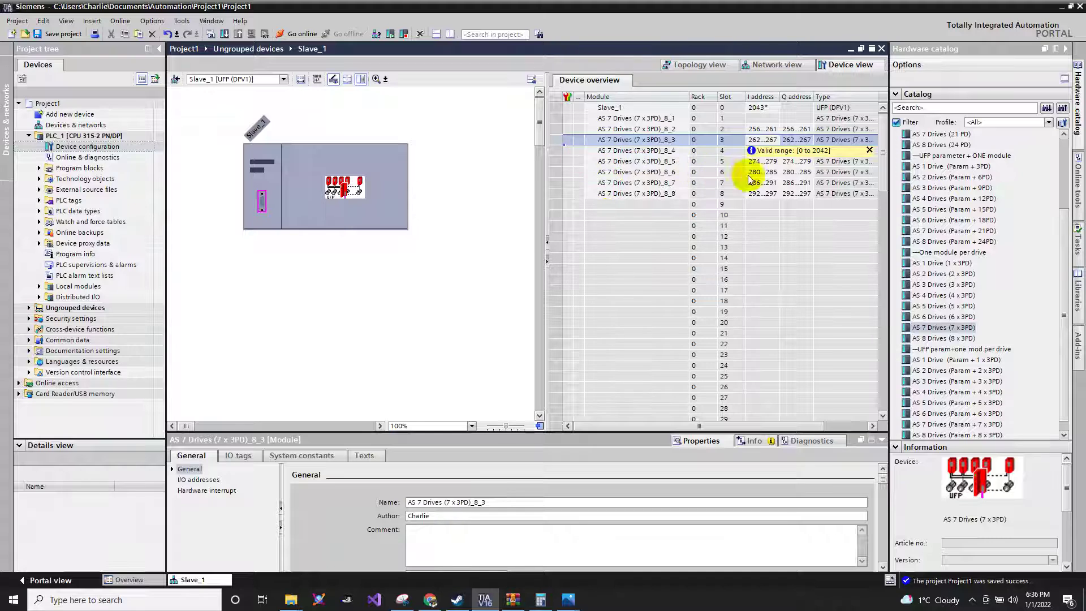
pyautogui.click(768, 172)
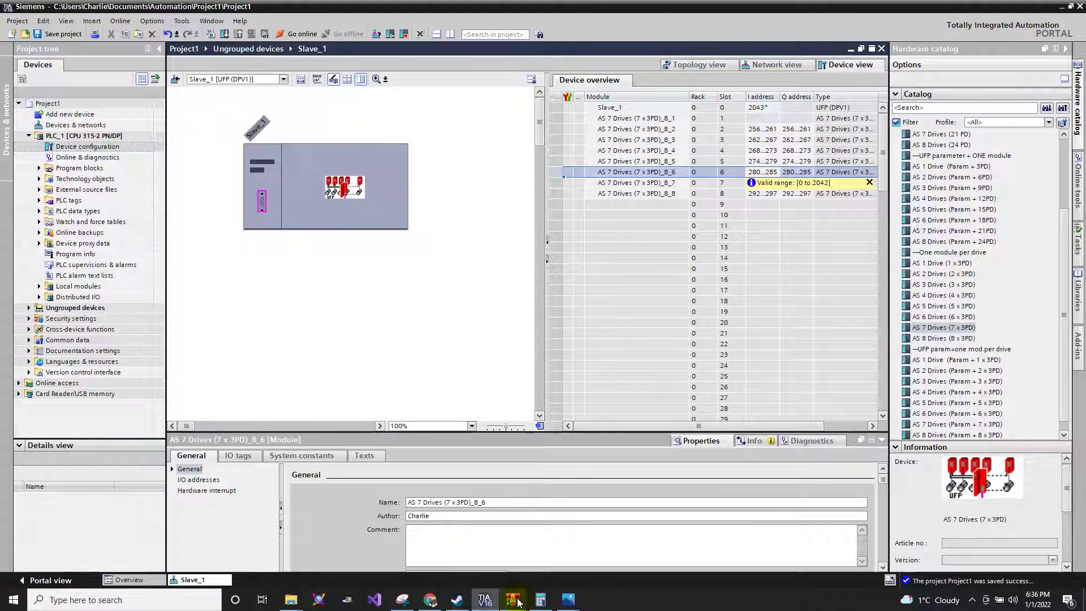
pyautogui.moveTo(568, 601)
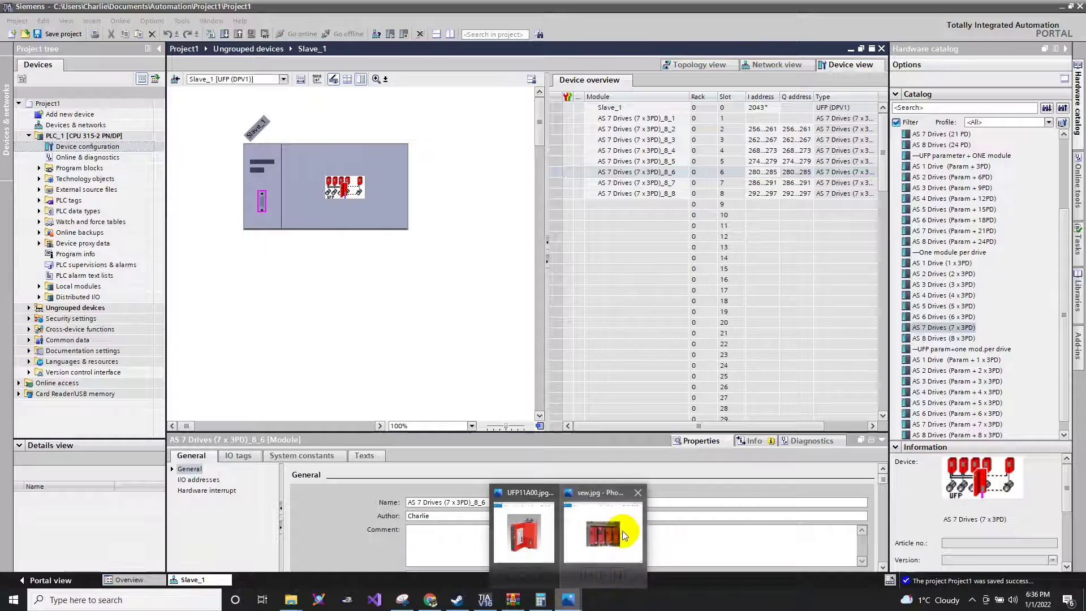
pyautogui.click(622, 530)
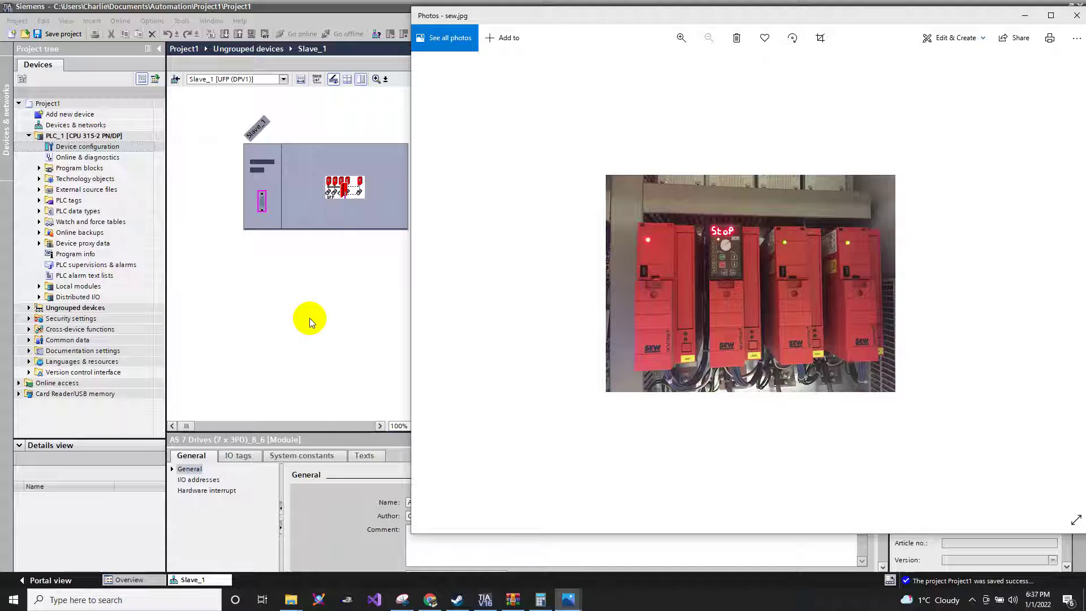
pyautogui.click(310, 318)
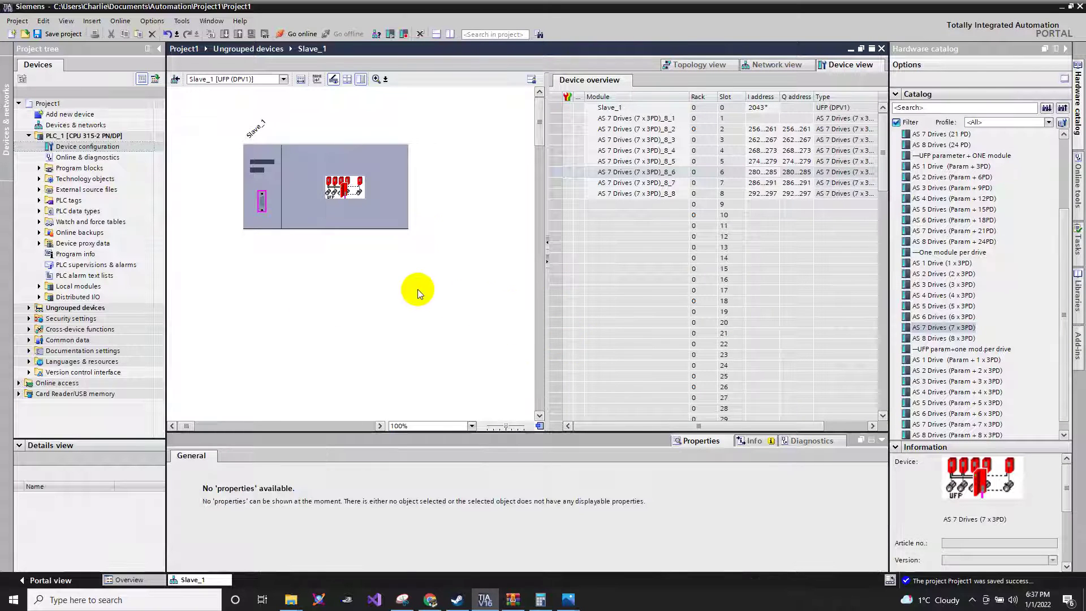